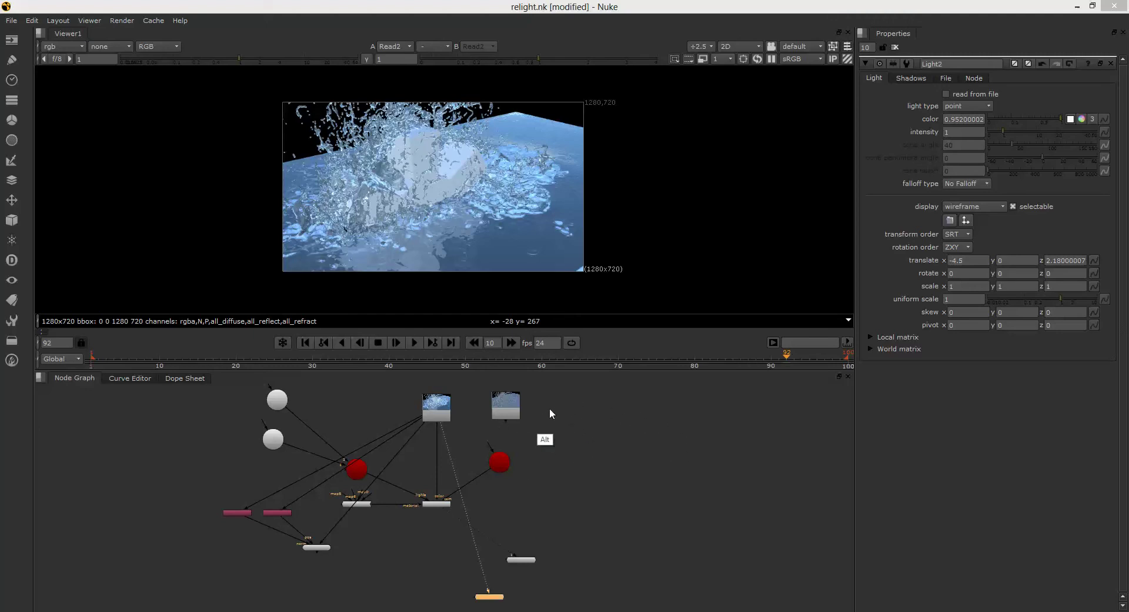
Look over the ReLight1, PositionToPoints1 and Read2 nodes and their connections in the node graph.
{"action": "middle_click_drag", "start_coordinate": [458, 507], "coordinate": [483, 480], "text": "alt"}
{"action": "left_click", "coordinate": [414, 503]}
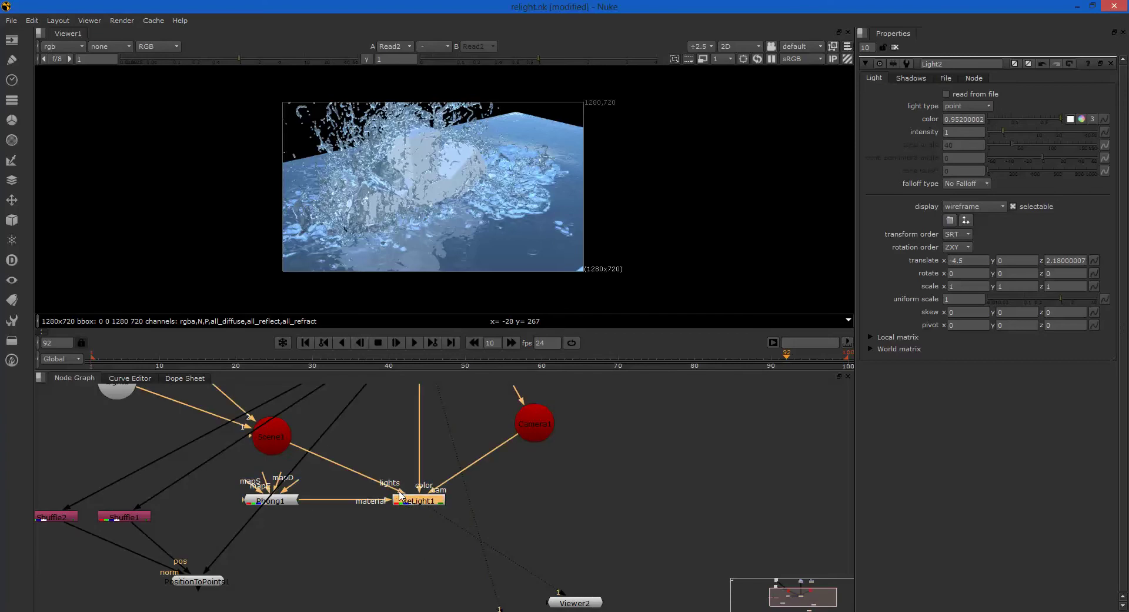
{"action": "left_click", "coordinate": [212, 579]}
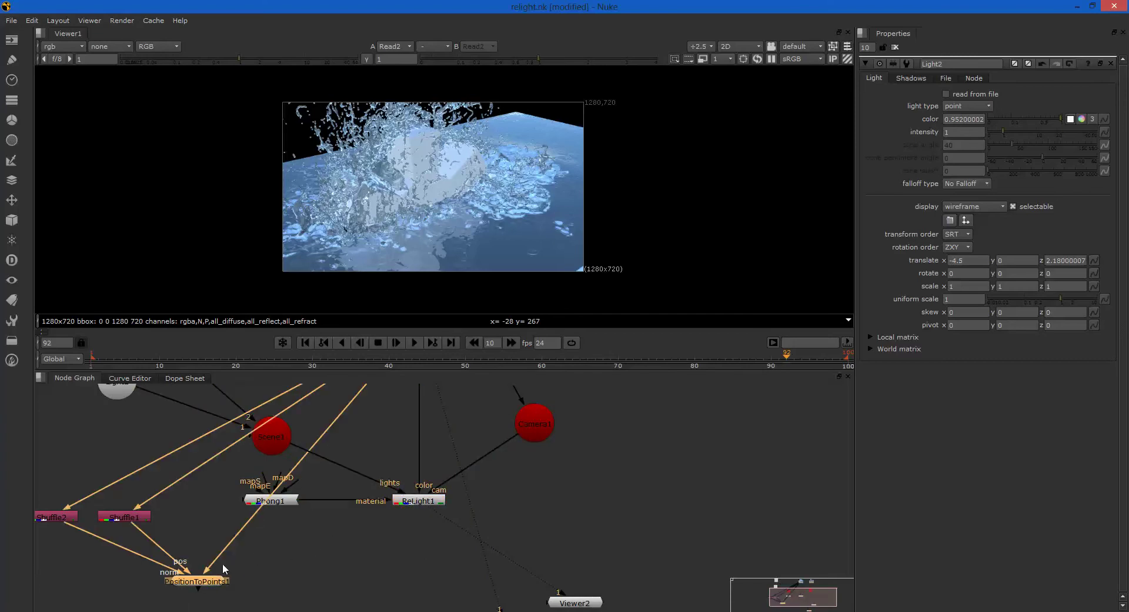
{"action": "middle_click_drag", "start_coordinate": [388, 400], "coordinate": [390, 352], "text": "alt"}
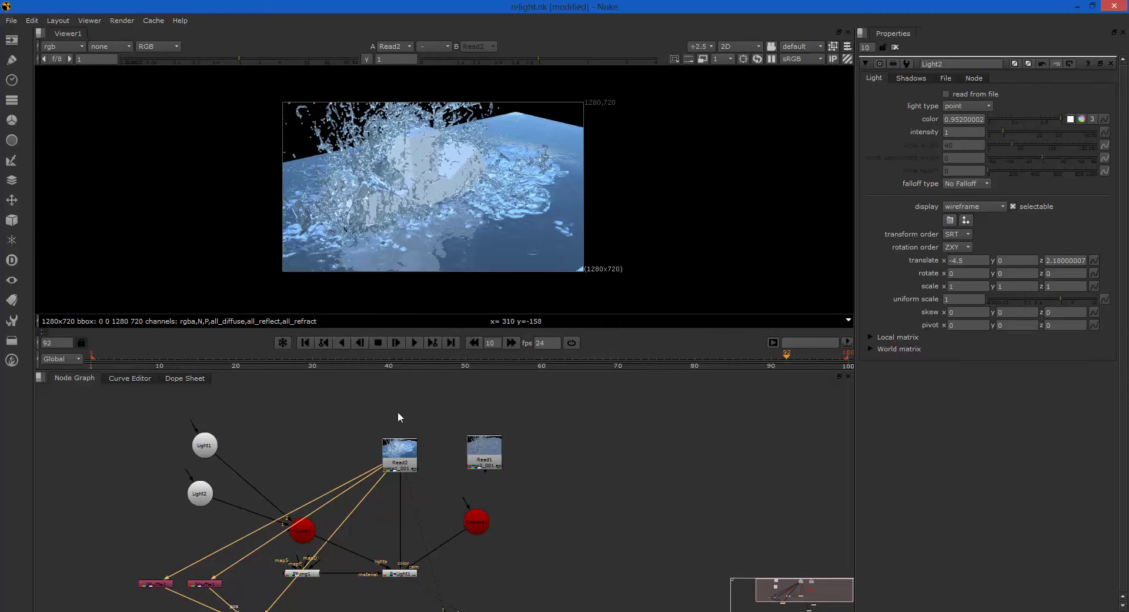
Expand the viewer to full size and frame the whole Read2 water splash image.
{"action": "left_click_drag", "start_coordinate": [397, 161], "coordinate": [390, 168], "text": "alt"}
{"action": "middle_click_drag", "start_coordinate": [390, 168], "coordinate": [411, 169], "text": "alt"}
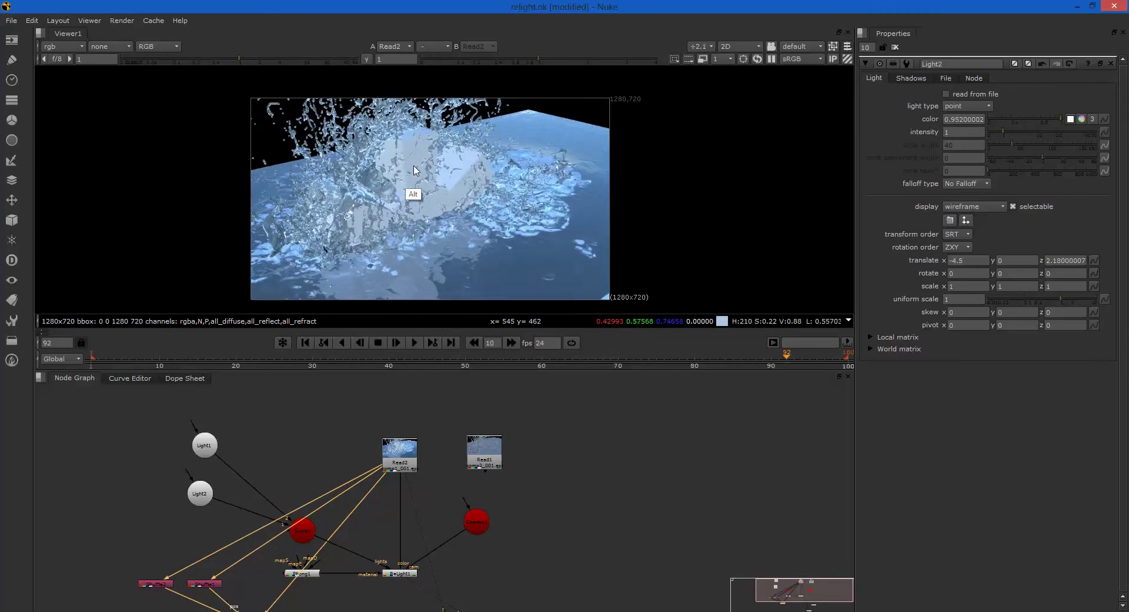
{"action": "key", "text": "space"}
{"action": "middle_click_drag", "start_coordinate": [424, 382], "coordinate": [440, 325], "text": "alt"}
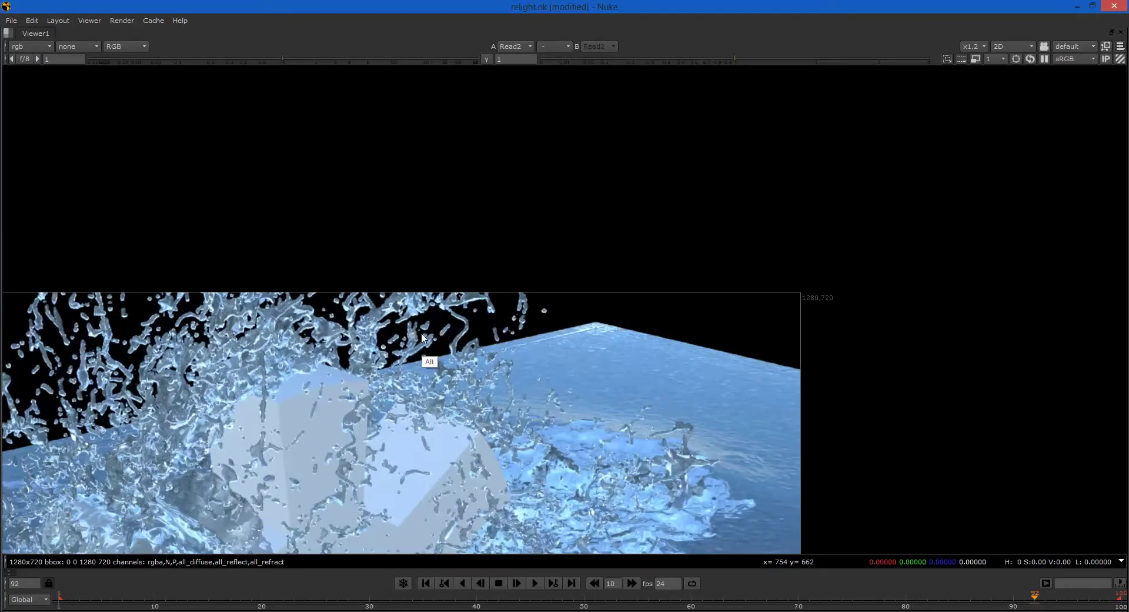
{"action": "left_click_drag", "start_coordinate": [414, 365], "coordinate": [560, 152], "text": "alt"}
{"action": "middle_click_drag", "start_coordinate": [534, 211], "coordinate": [514, 224], "text": "alt"}
{"action": "left_click_drag", "start_coordinate": [515, 229], "coordinate": [489, 244], "text": "alt"}
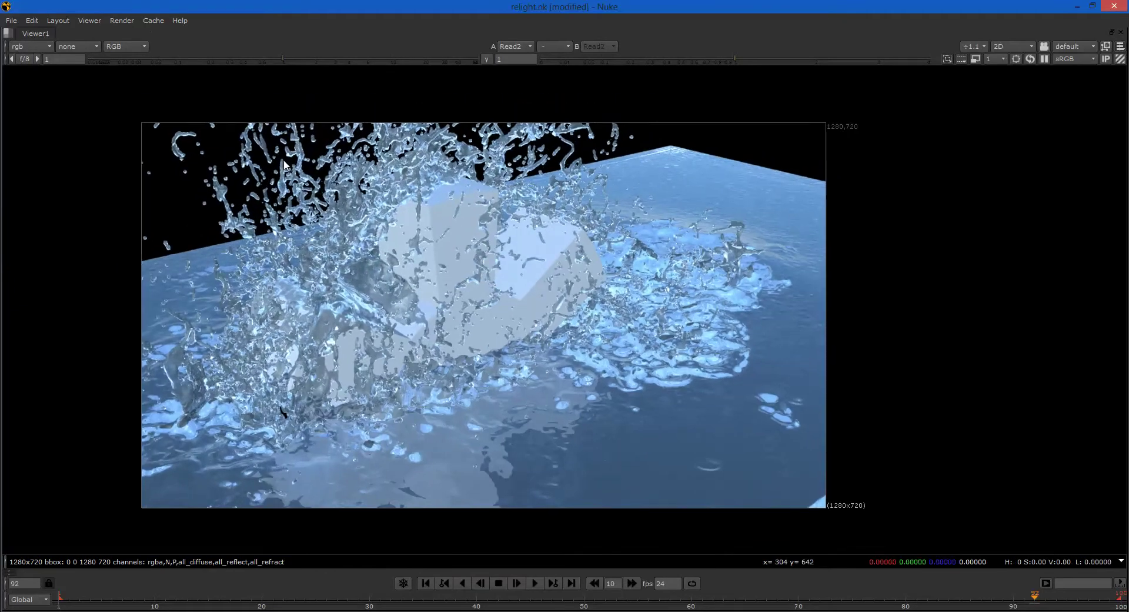
View the all_diffuse, all_reflect and all_refract layers of the render one after another.
{"action": "left_click", "coordinate": [33, 50]}
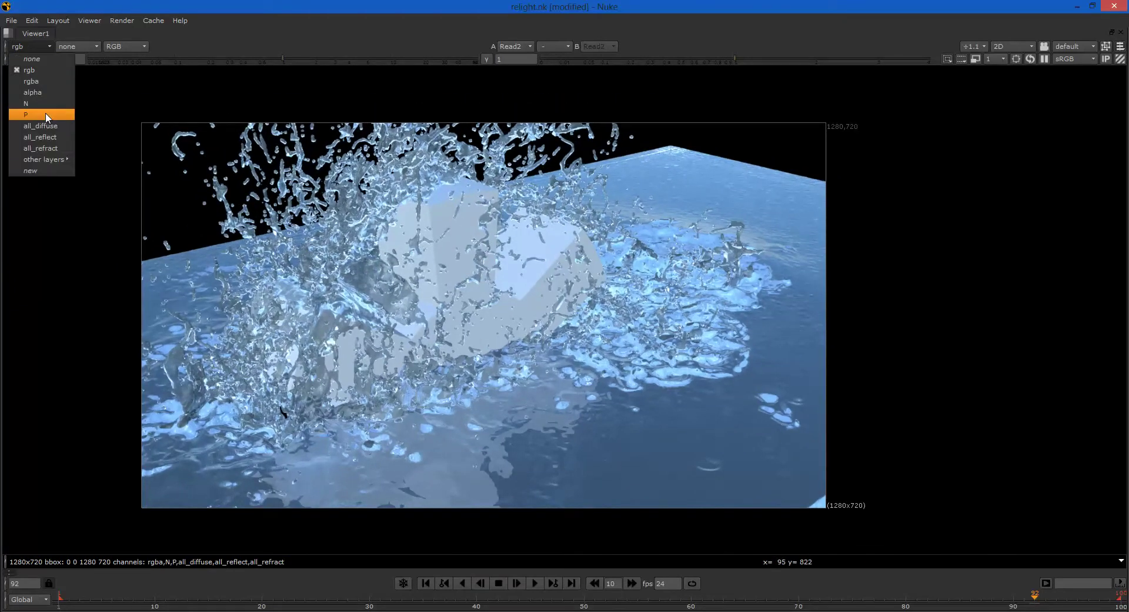
{"action": "left_click", "coordinate": [41, 126]}
{"action": "left_click", "coordinate": [49, 48]}
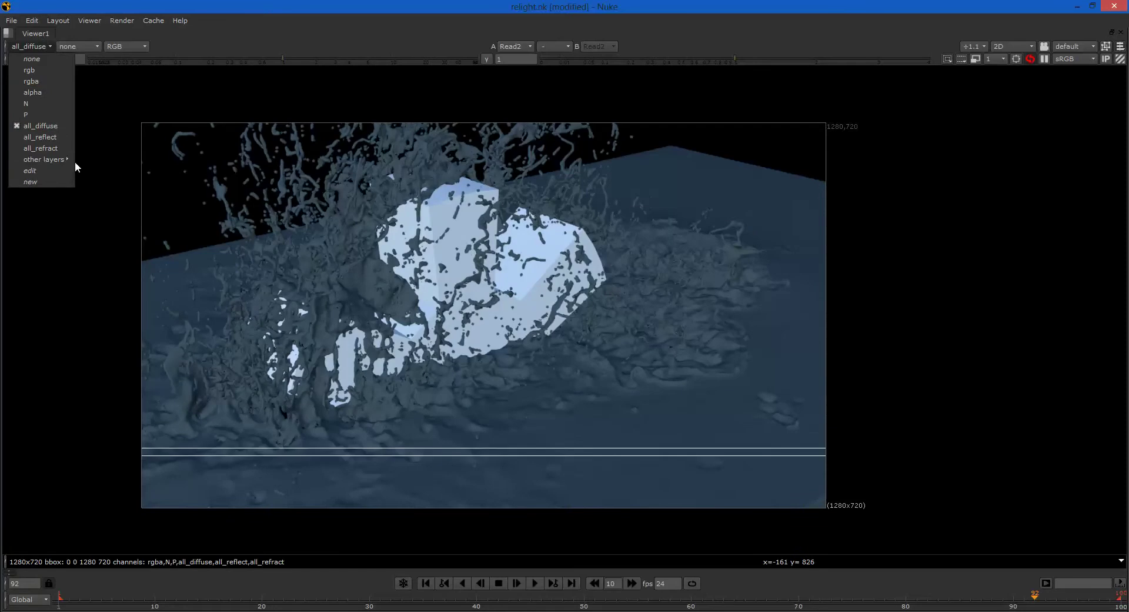
{"action": "left_click", "coordinate": [42, 137]}
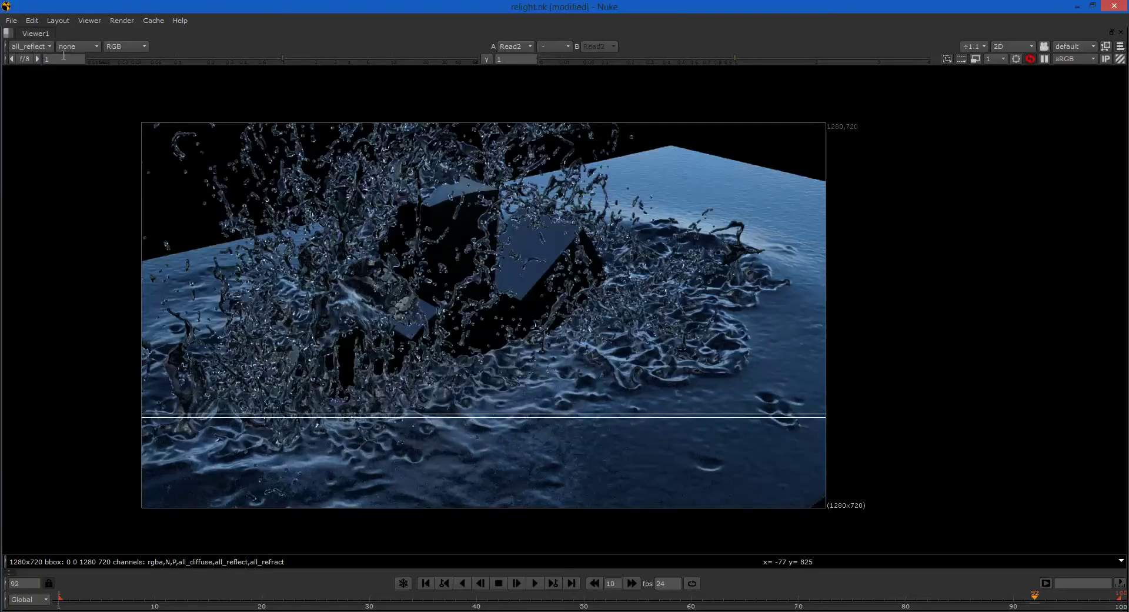
{"action": "left_click", "coordinate": [48, 47]}
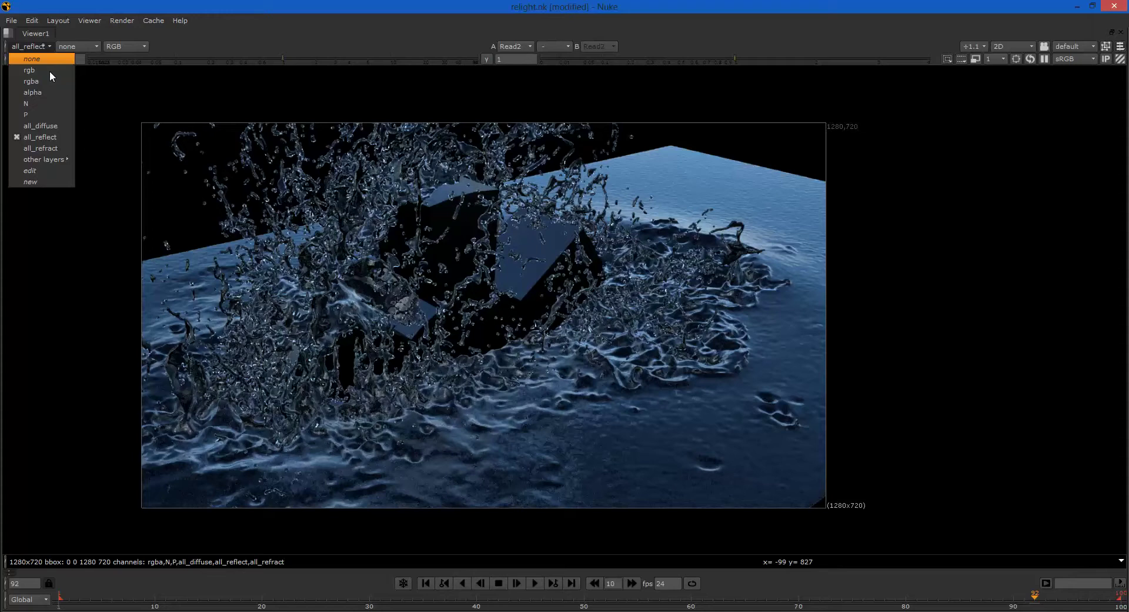
{"action": "left_click", "coordinate": [42, 148]}
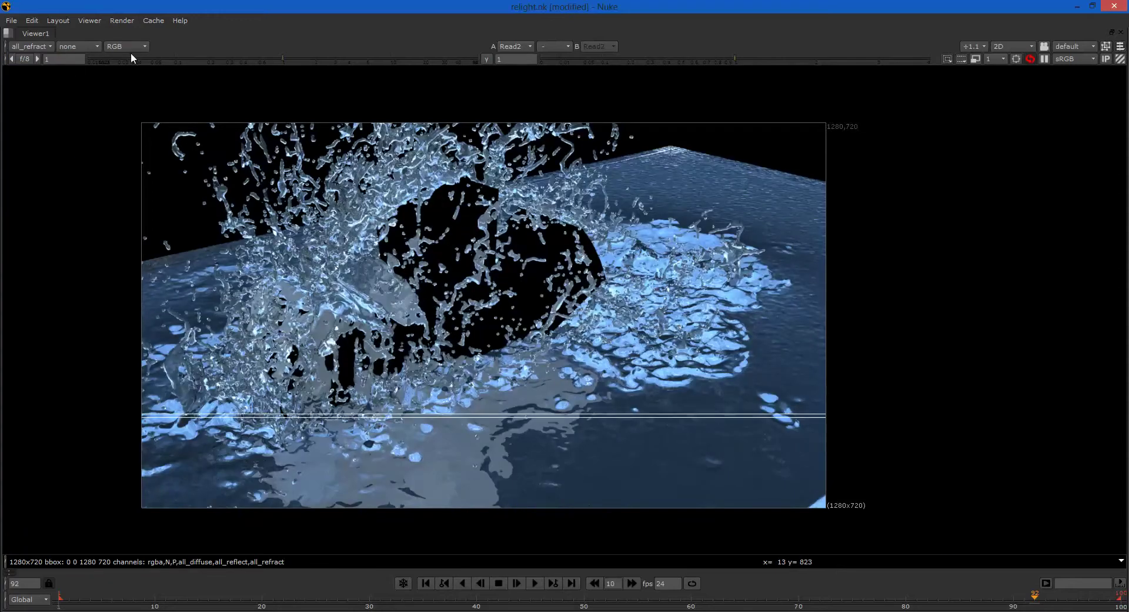
Inspect the P and N passes of the render and return the viewer to the rgb layer.
{"action": "left_click", "coordinate": [36, 45]}
{"action": "left_click", "coordinate": [39, 106]}
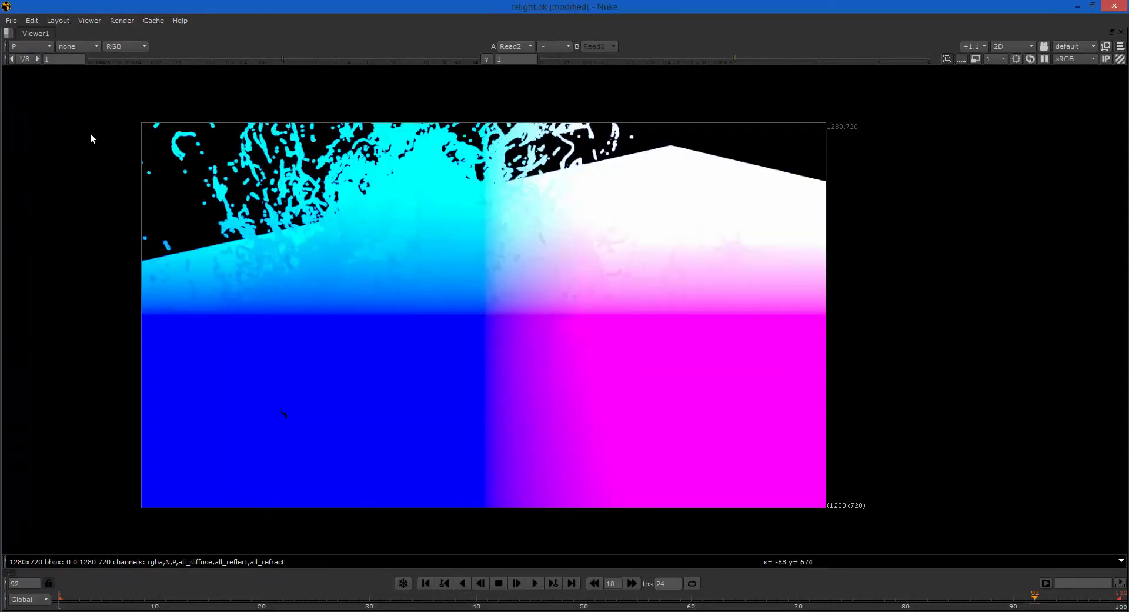
{"action": "left_click", "coordinate": [44, 47]}
{"action": "left_click", "coordinate": [36, 104]}
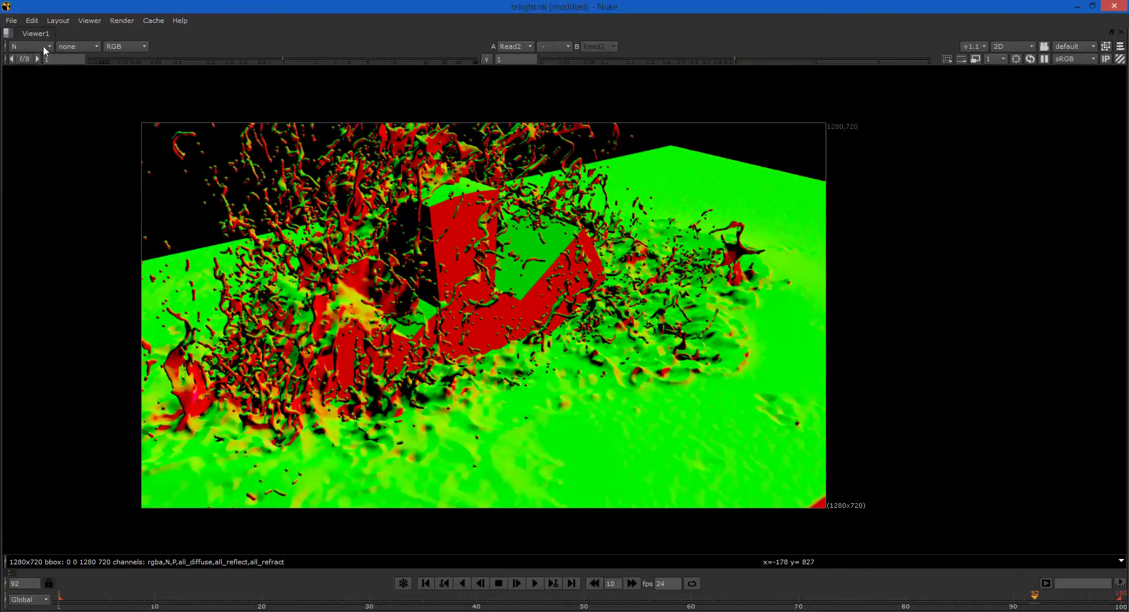
{"action": "left_click", "coordinate": [43, 46]}
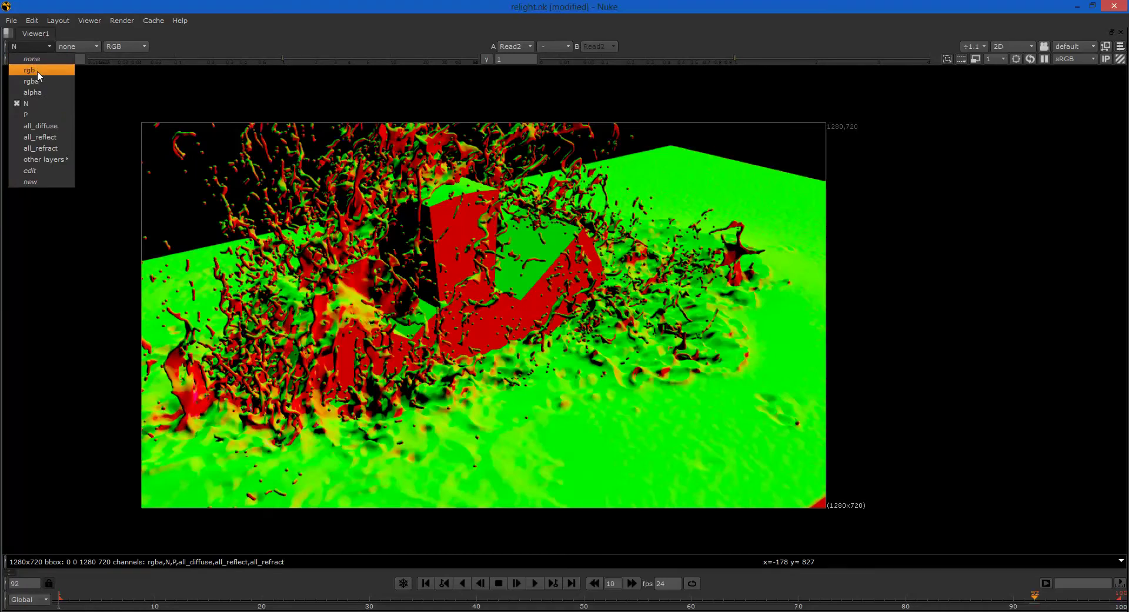
{"action": "left_click", "coordinate": [37, 70]}
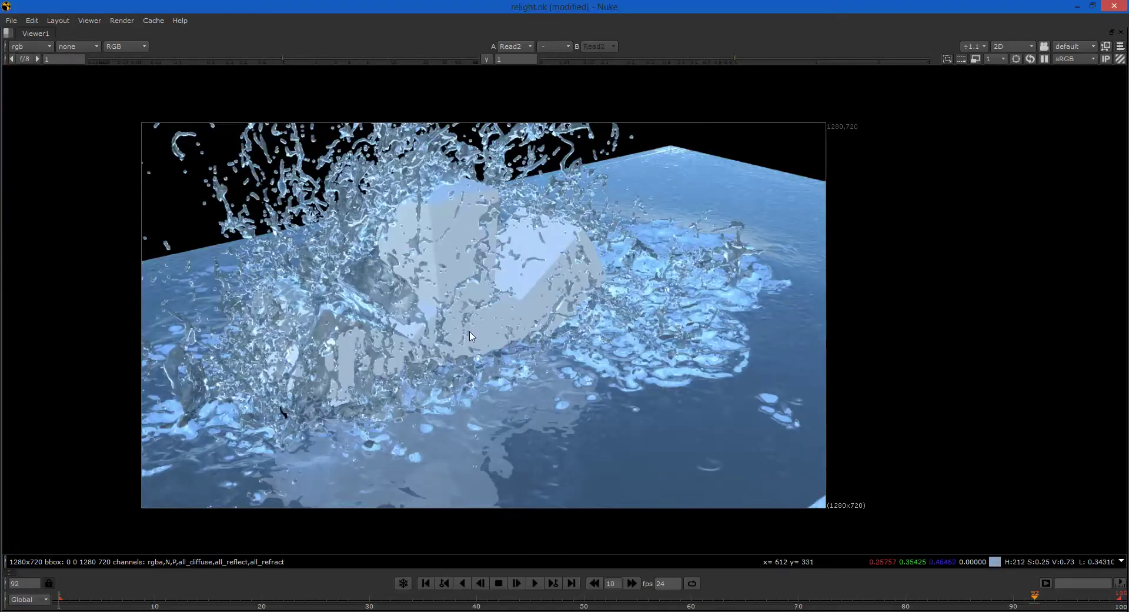
Restore the full layout and move the Phong1 node slightly lower and closer to ReLight1 in the node graph.
{"action": "key", "text": "space"}
{"action": "middle_click_drag", "start_coordinate": [384, 531], "coordinate": [382, 494], "text": "alt"}
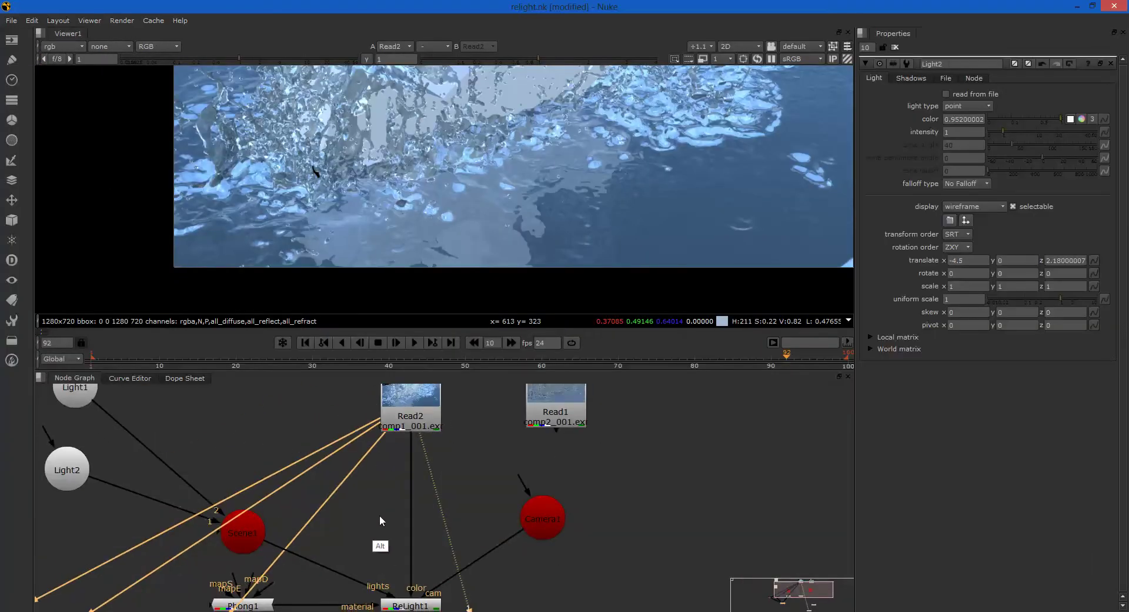
{"action": "left_click_drag", "start_coordinate": [375, 521], "coordinate": [370, 406], "text": "alt"}
{"action": "left_click_drag", "start_coordinate": [254, 491], "coordinate": [295, 527]}
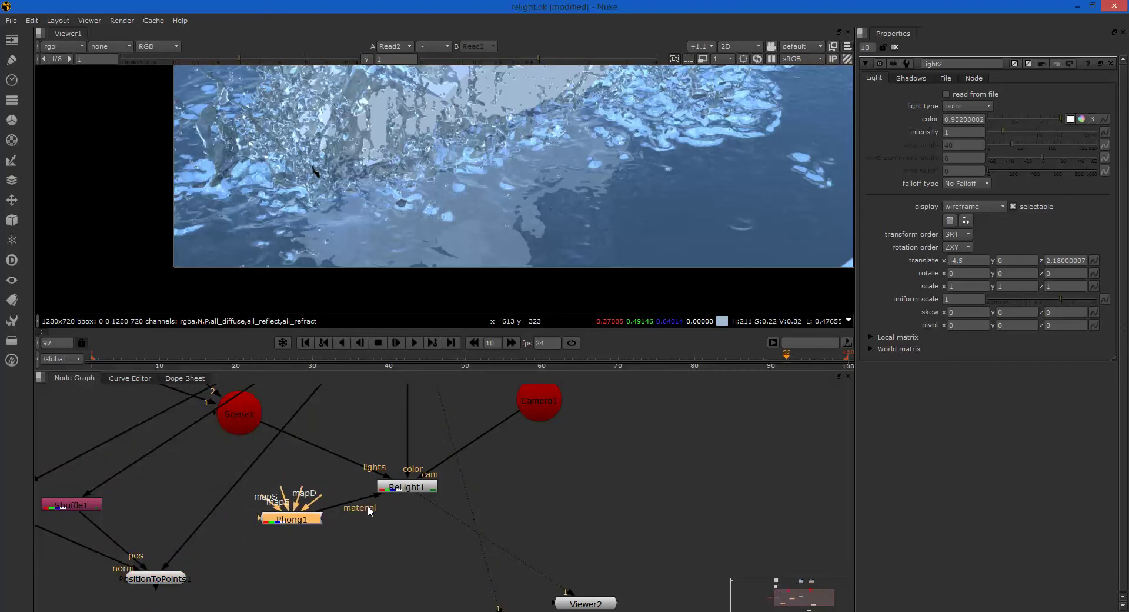
{"action": "middle_click_drag", "start_coordinate": [297, 458], "coordinate": [323, 495], "text": "alt"}
{"action": "left_click_drag", "start_coordinate": [267, 410], "coordinate": [287, 456], "text": "alt"}
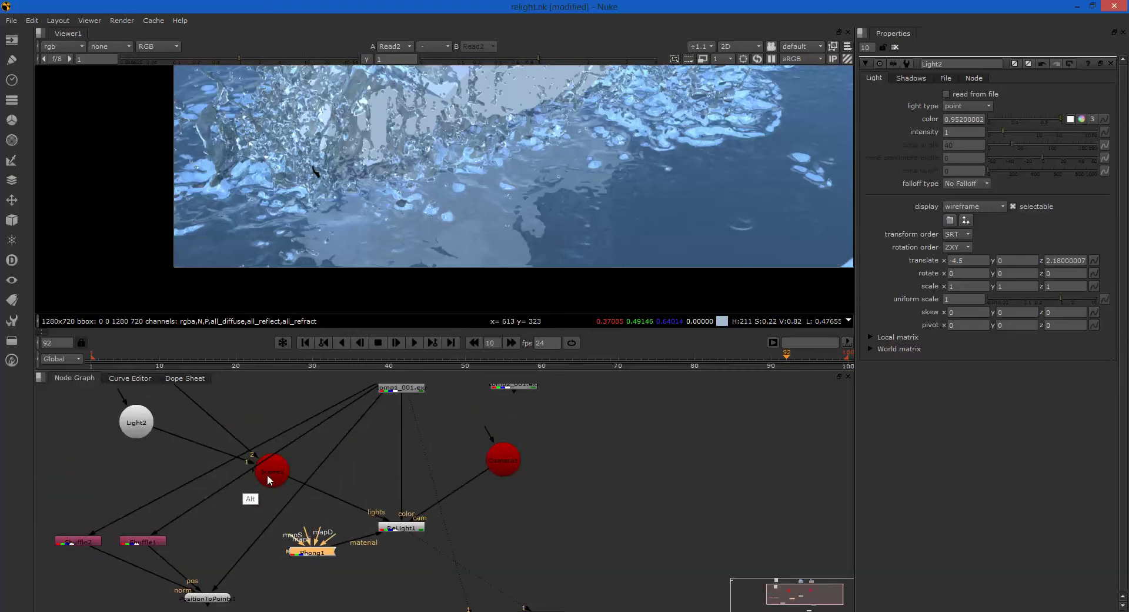
View the ReLight1 node's output and frame the relit image.
{"action": "left_click", "coordinate": [400, 530]}
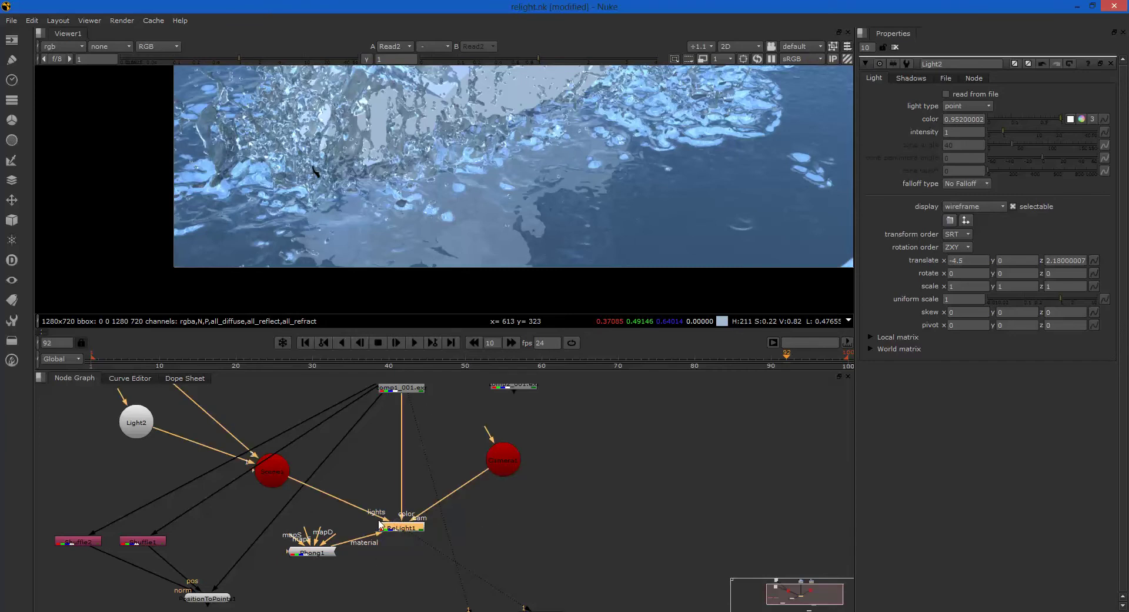
{"action": "key", "text": "1"}
{"action": "middle_click_drag", "start_coordinate": [488, 154], "coordinate": [464, 156], "text": "alt"}
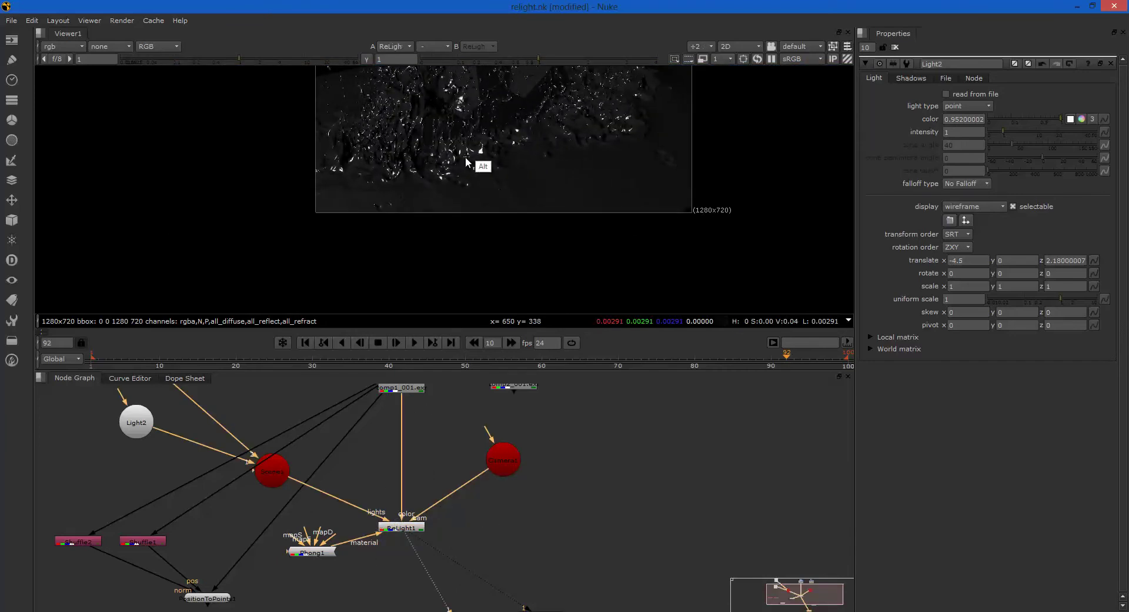
{"action": "left_click_drag", "start_coordinate": [465, 157], "coordinate": [418, 221], "text": "alt"}
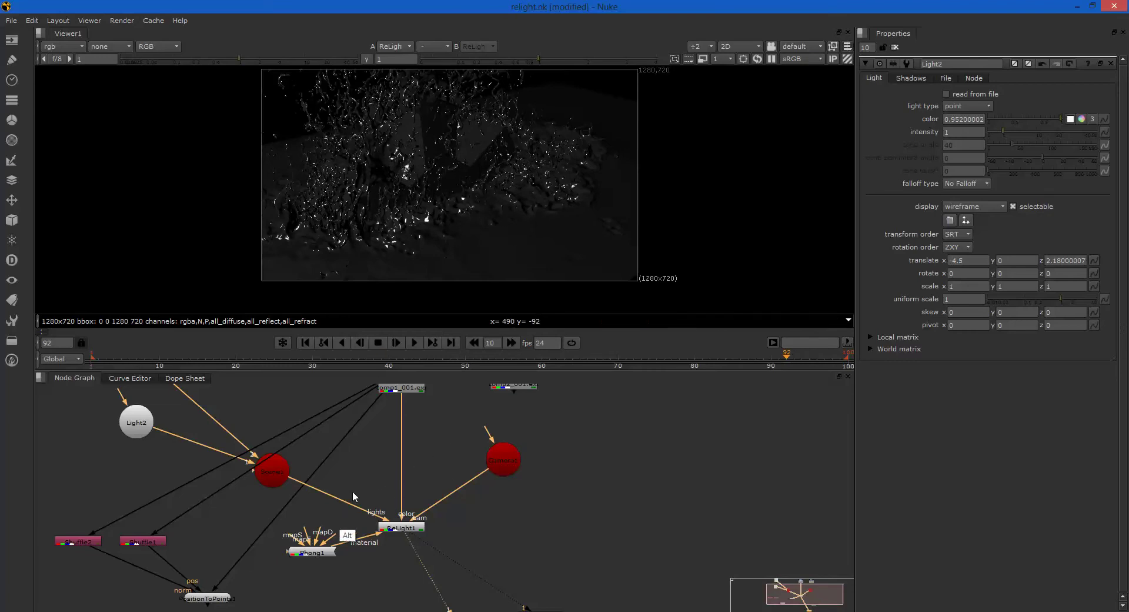
Display the PositionToPoints1 point cloud in the 3D view and shift the Shuffle1 node slightly away from Shuffle2.
{"action": "left_click_drag", "start_coordinate": [245, 559], "coordinate": [257, 519], "text": "alt"}
{"action": "left_click", "coordinate": [222, 559]}
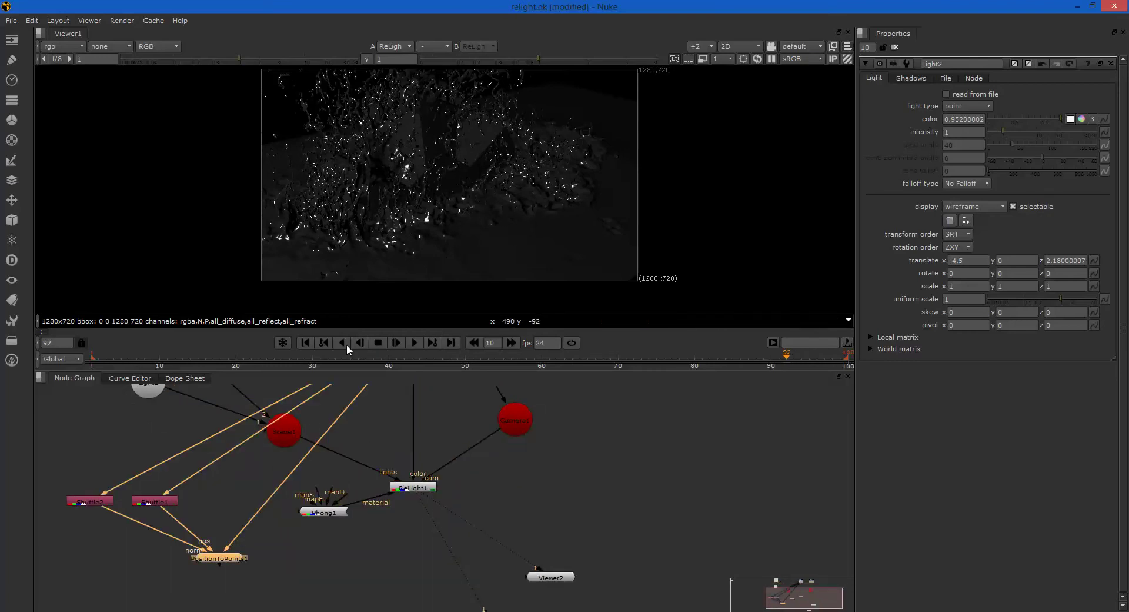
{"action": "key", "text": "Tab"}
{"action": "left_click_drag", "start_coordinate": [396, 228], "coordinate": [474, 258], "text": "alt"}
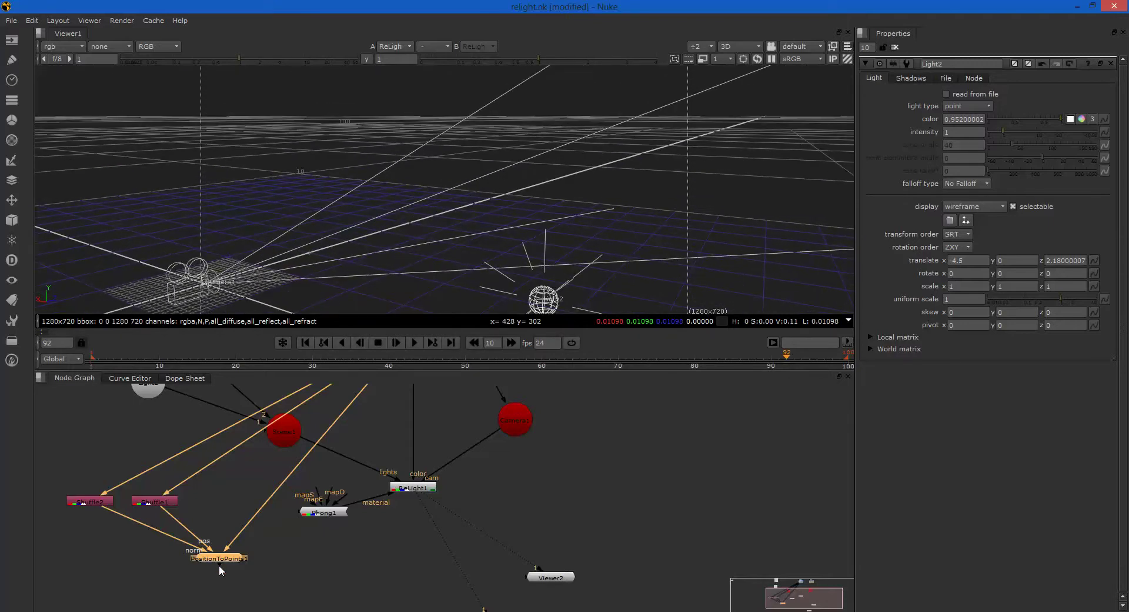
{"action": "key", "text": "1"}
{"action": "left_click", "coordinate": [231, 510]}
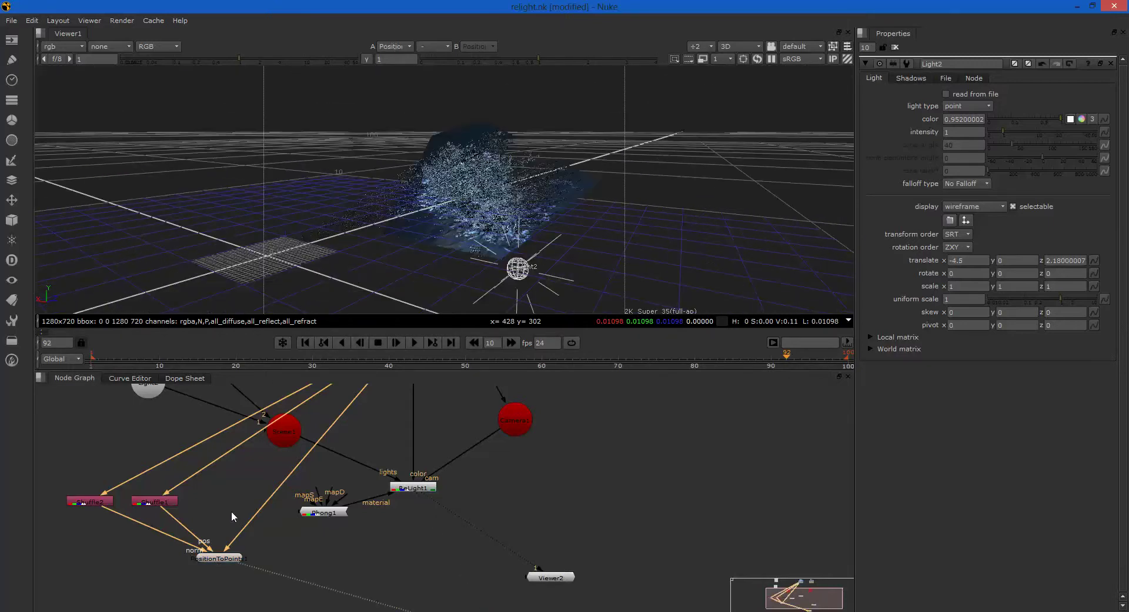
{"action": "left_click_drag", "start_coordinate": [489, 185], "coordinate": [421, 193], "text": "alt"}
{"action": "left_click_drag", "start_coordinate": [169, 505], "coordinate": [191, 503]}
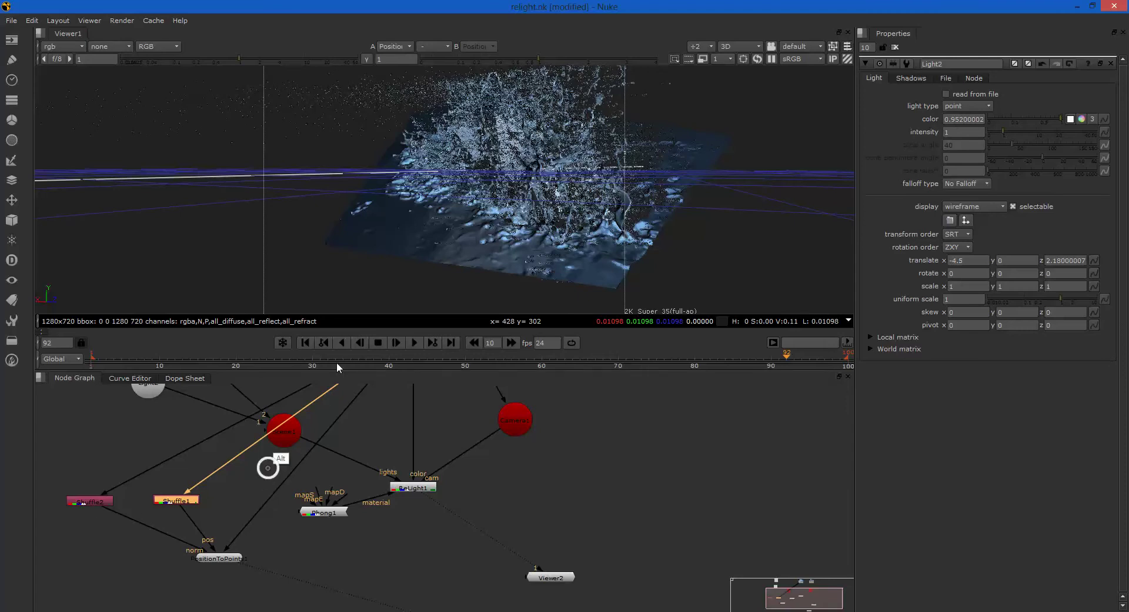
Move Light2 along the X axis in the 3D view to a translate x of about 1.9.
{"action": "left_click_drag", "start_coordinate": [538, 220], "coordinate": [585, 197], "text": "alt"}
{"action": "left_click_drag", "start_coordinate": [355, 233], "coordinate": [326, 303], "text": "alt"}
{"action": "left_click_drag", "start_coordinate": [453, 171], "coordinate": [360, 222], "text": "alt"}
{"action": "left_click", "coordinate": [547, 237]}
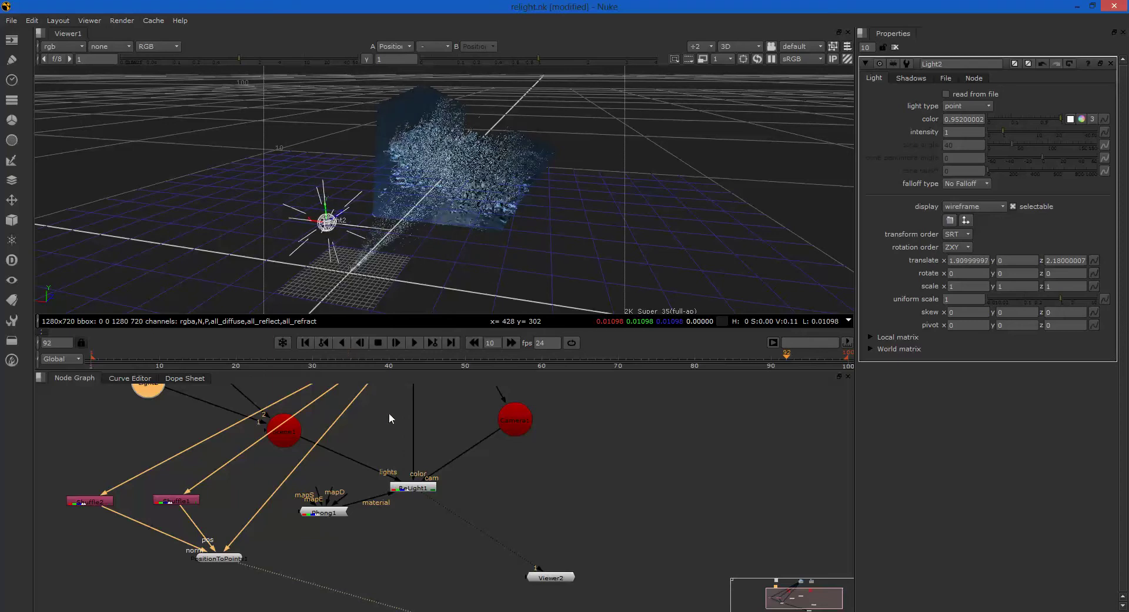
Check the ReLight1 output in the 2D view with Light2 in its new position.
{"action": "left_click", "coordinate": [410, 479]}
{"action": "key", "text": "1"}
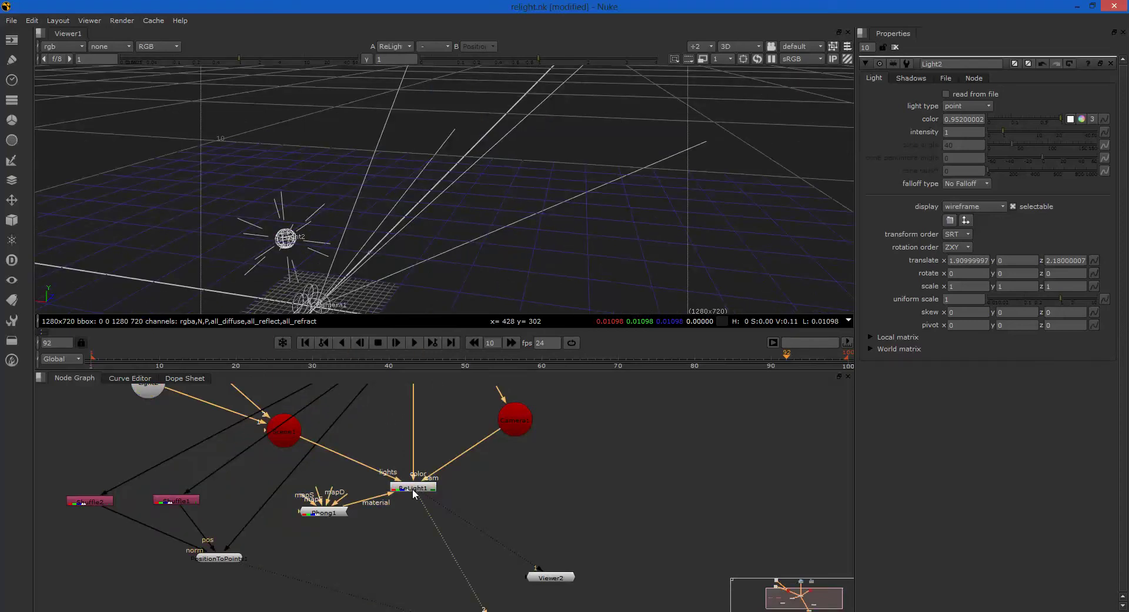
{"action": "key", "text": "Tab"}
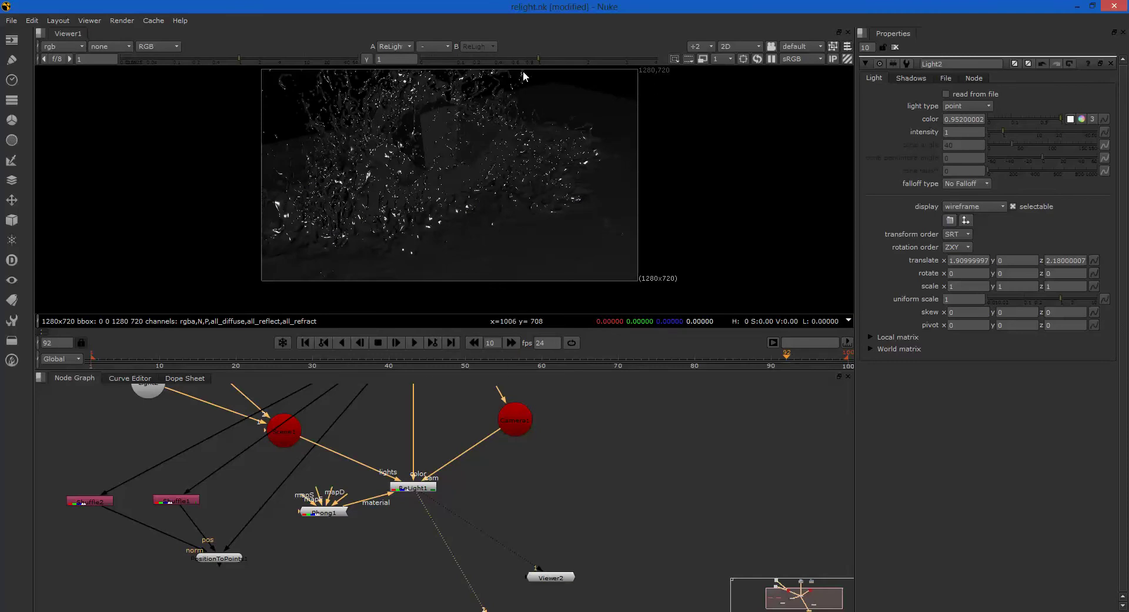
Split the viewer pane vertically, create a new viewer in the empty pane and connect it to ReLight1.
{"action": "left_click", "coordinate": [41, 33]}
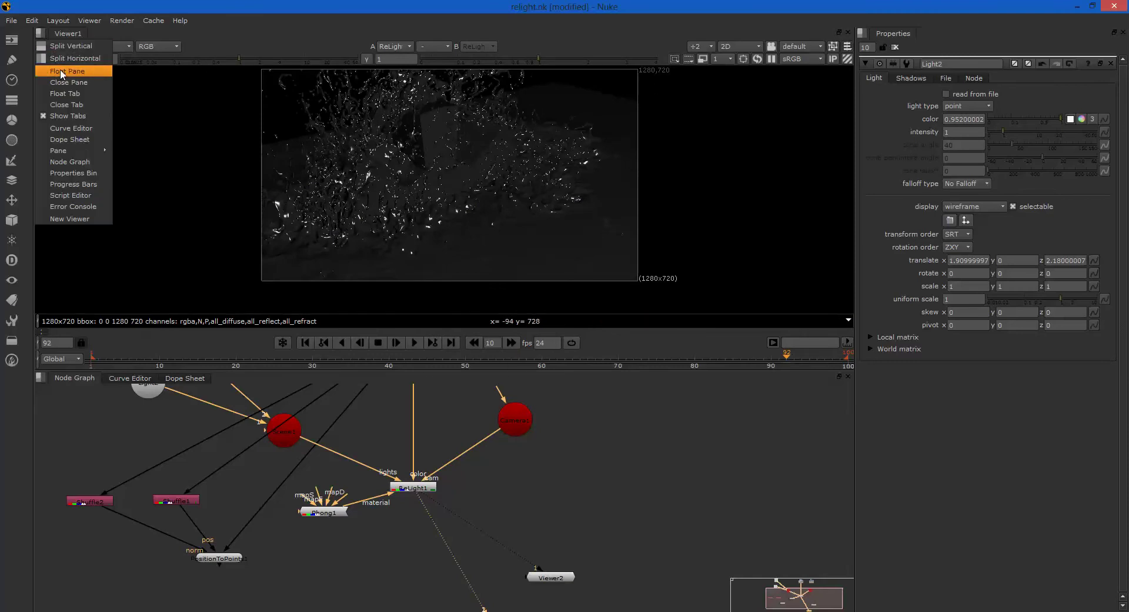
{"action": "left_click", "coordinate": [73, 74]}
{"action": "left_click", "coordinate": [452, 32]}
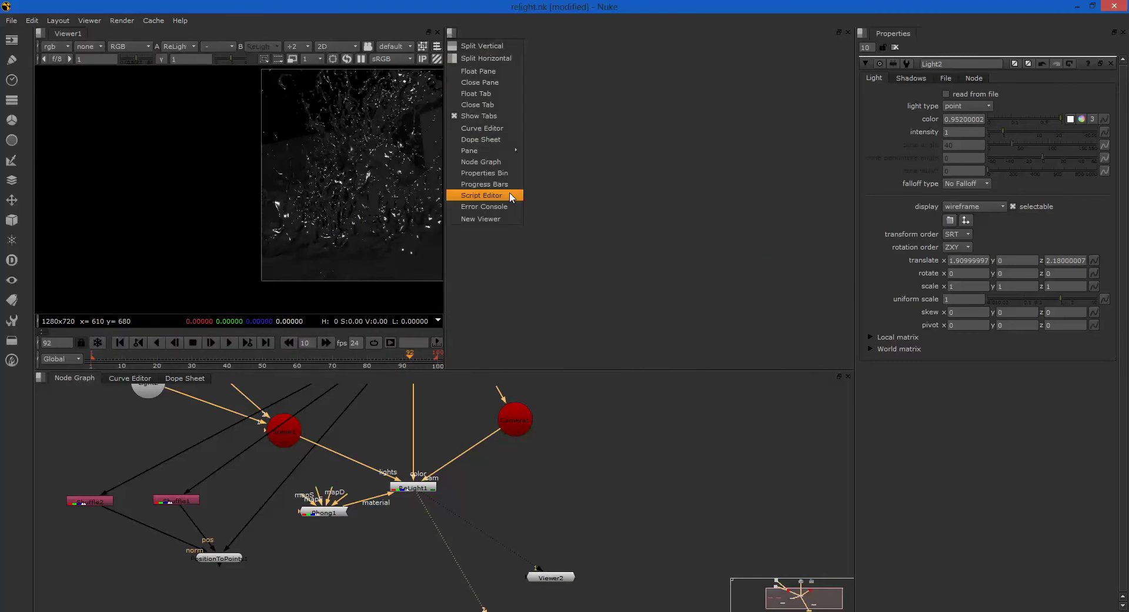
{"action": "left_click", "coordinate": [473, 195]}
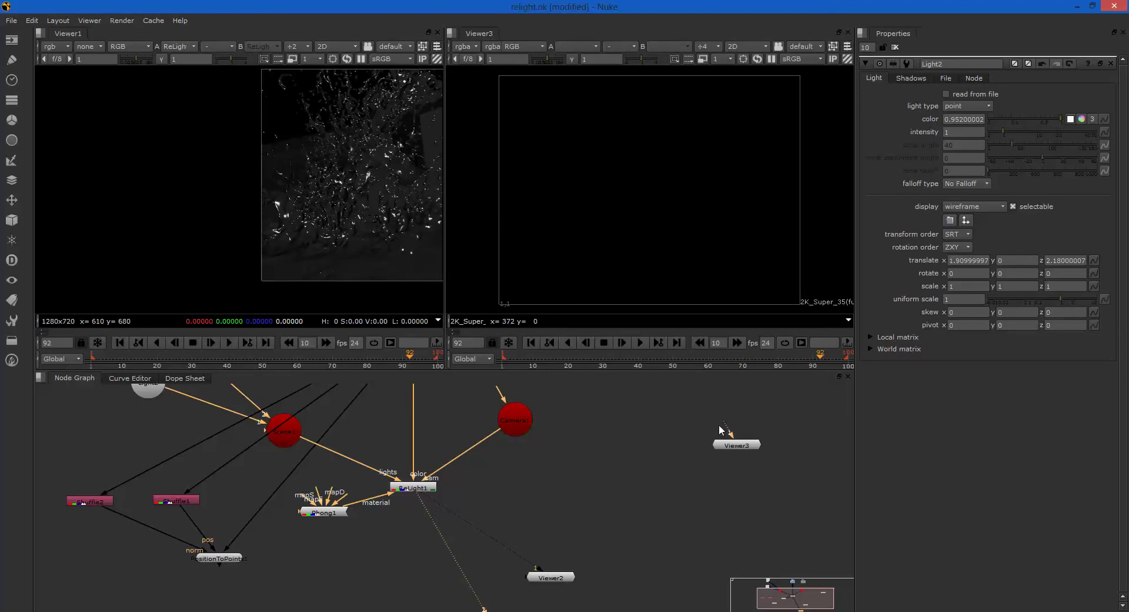
{"action": "left_click_drag", "start_coordinate": [468, 538], "coordinate": [416, 495]}
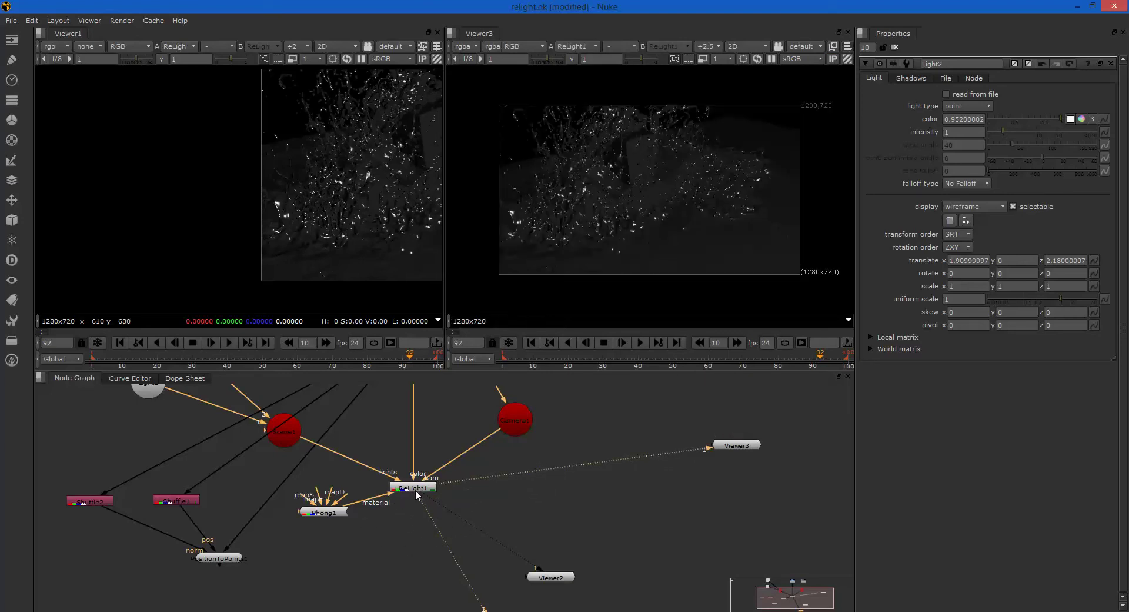
Switch Viewer1 to the 3D view and connect it to PositionToPoints1 to show the point cloud.
{"action": "key", "text": "Tab"}
{"action": "left_click_drag", "start_coordinate": [248, 224], "coordinate": [250, 200], "text": "ctrl"}
{"action": "left_click", "coordinate": [218, 555]}
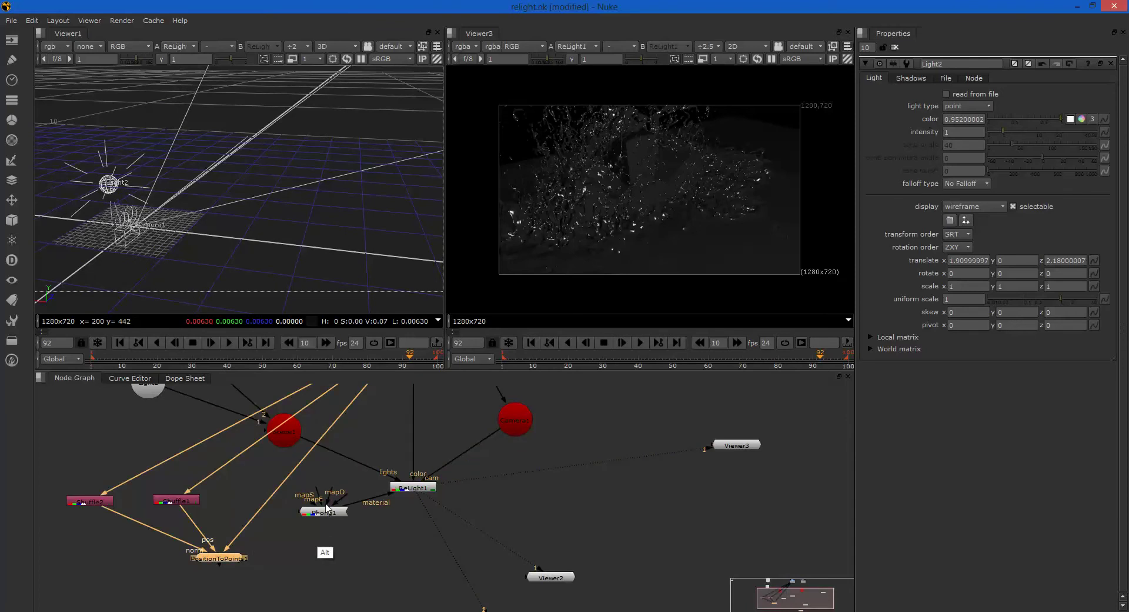
{"action": "middle_click_drag", "start_coordinate": [324, 516], "coordinate": [360, 514], "text": "alt"}
{"action": "left_click_drag", "start_coordinate": [360, 514], "coordinate": [418, 401], "text": "alt"}
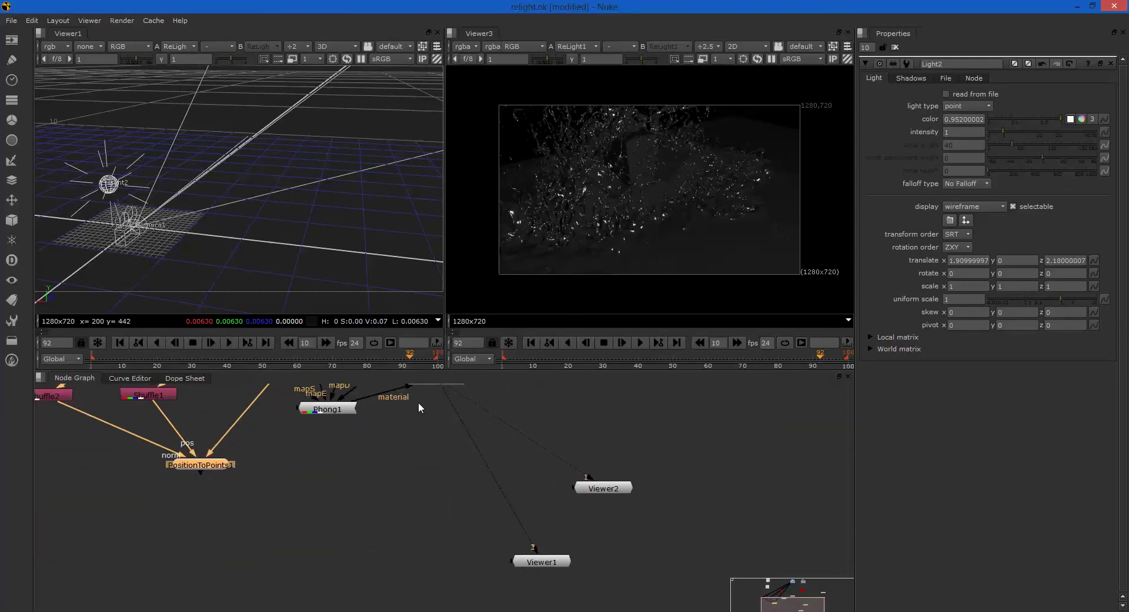
{"action": "key", "text": "1"}
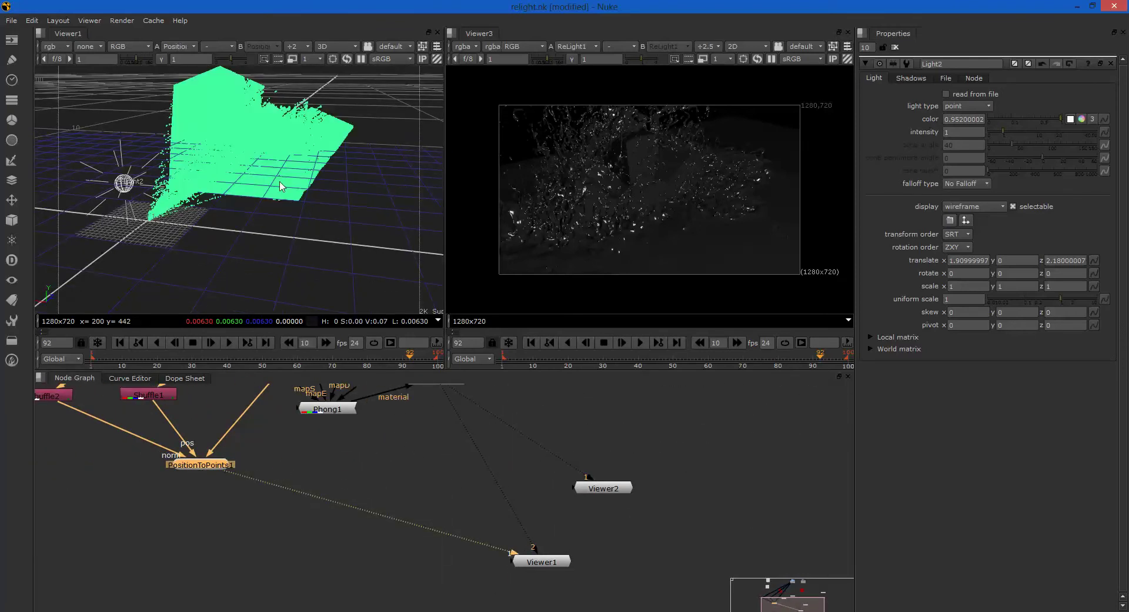
Move Light2 along the X axis in the 3D view to a translate x of about -3.32.
{"action": "right_click_drag", "start_coordinate": [304, 163], "coordinate": [258, 230], "text": "alt"}
{"action": "left_click", "coordinate": [323, 148]}
{"action": "left_click", "coordinate": [186, 255]}
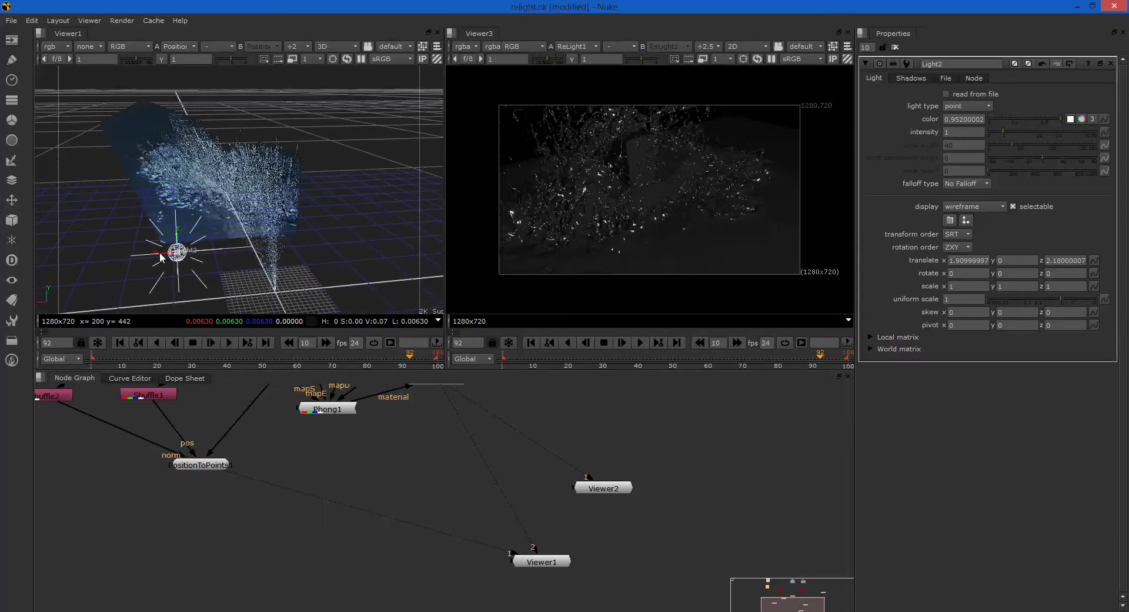
{"action": "left_click_drag", "start_coordinate": [161, 257], "coordinate": [406, 246]}
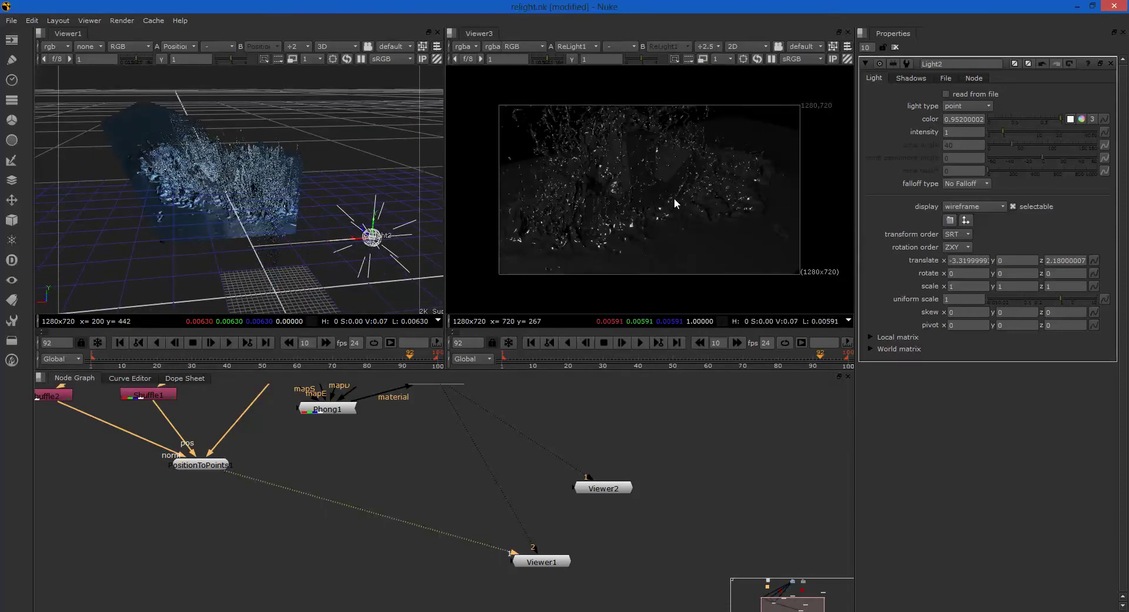
Move Light2 along Z to about 3.72 and along X to about -4.59 in the 3D view.
{"action": "middle_click_drag", "start_coordinate": [397, 194], "coordinate": [209, 288], "text": "alt"}
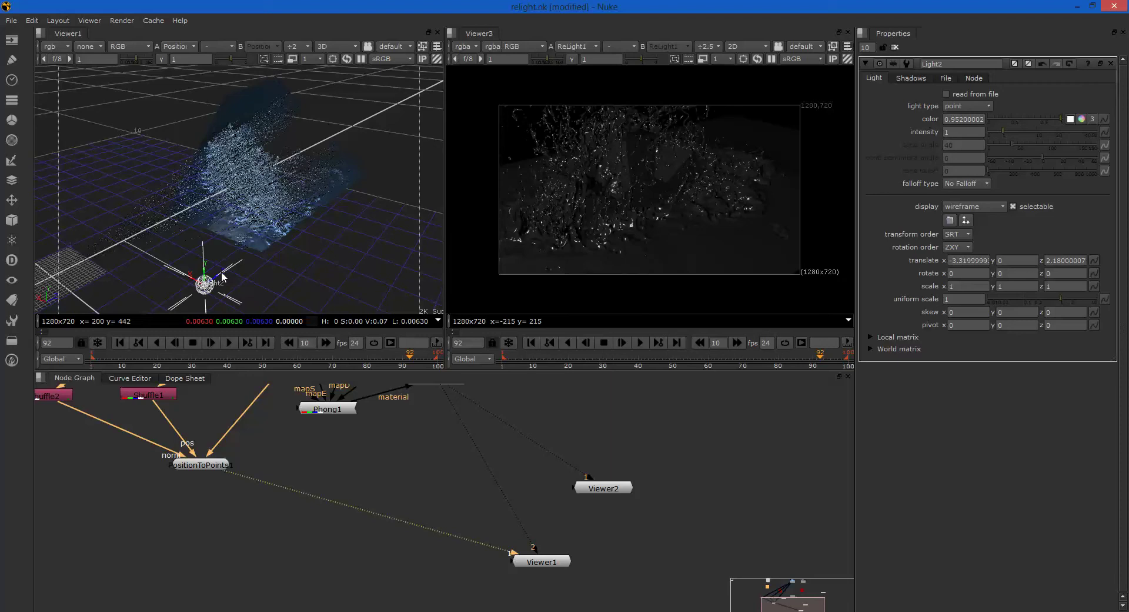
{"action": "left_click_drag", "start_coordinate": [223, 276], "coordinate": [288, 241]}
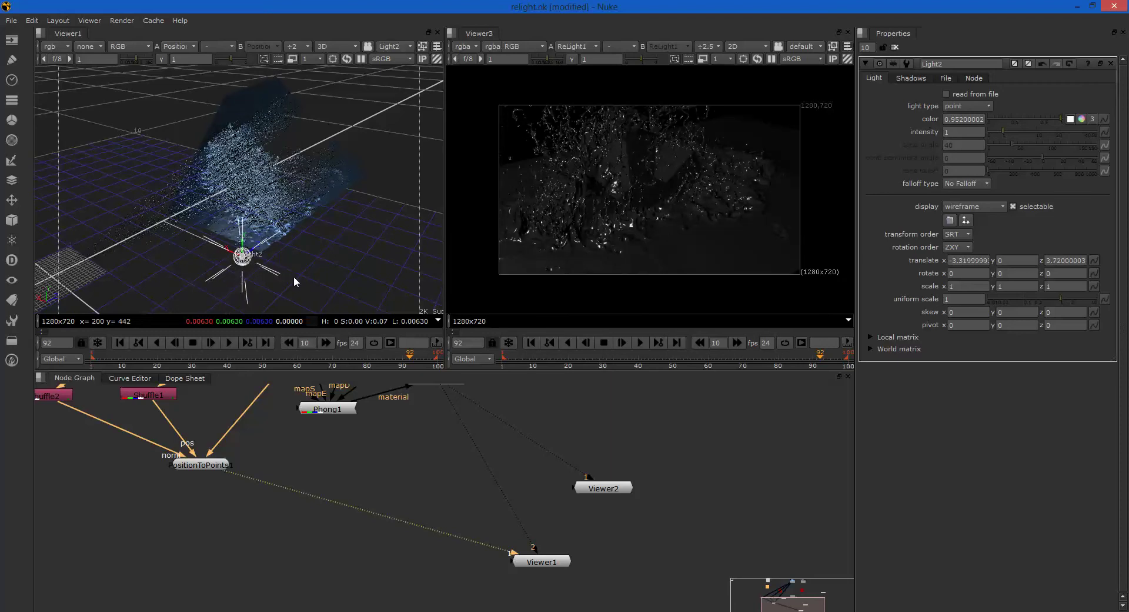
{"action": "left_click_drag", "start_coordinate": [296, 279], "coordinate": [400, 222], "text": "ctrl"}
{"action": "left_click_drag", "start_coordinate": [315, 224], "coordinate": [356, 222]}
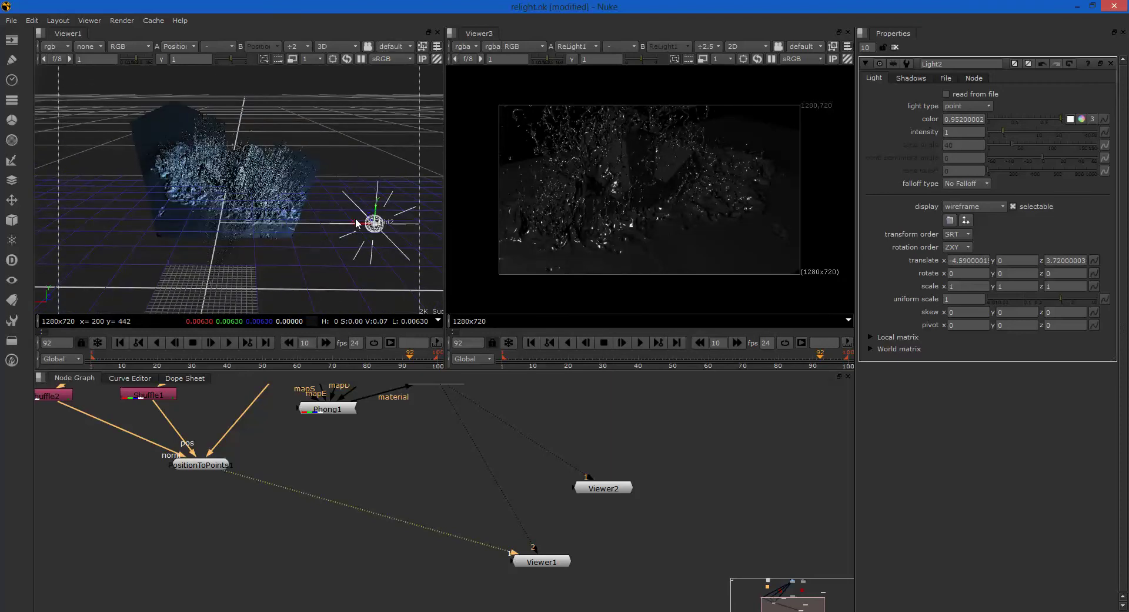
Open the properties of Light1 and raise its intensity to 1.5.
{"action": "middle_click_drag", "start_coordinate": [305, 194], "coordinate": [297, 217], "text": "alt"}
{"action": "right_click_drag", "start_coordinate": [298, 216], "coordinate": [261, 210], "text": "alt"}
{"action": "middle_click_drag", "start_coordinate": [267, 416], "coordinate": [252, 450], "text": "alt"}
{"action": "left_click_drag", "start_coordinate": [217, 391], "coordinate": [215, 555], "text": "alt"}
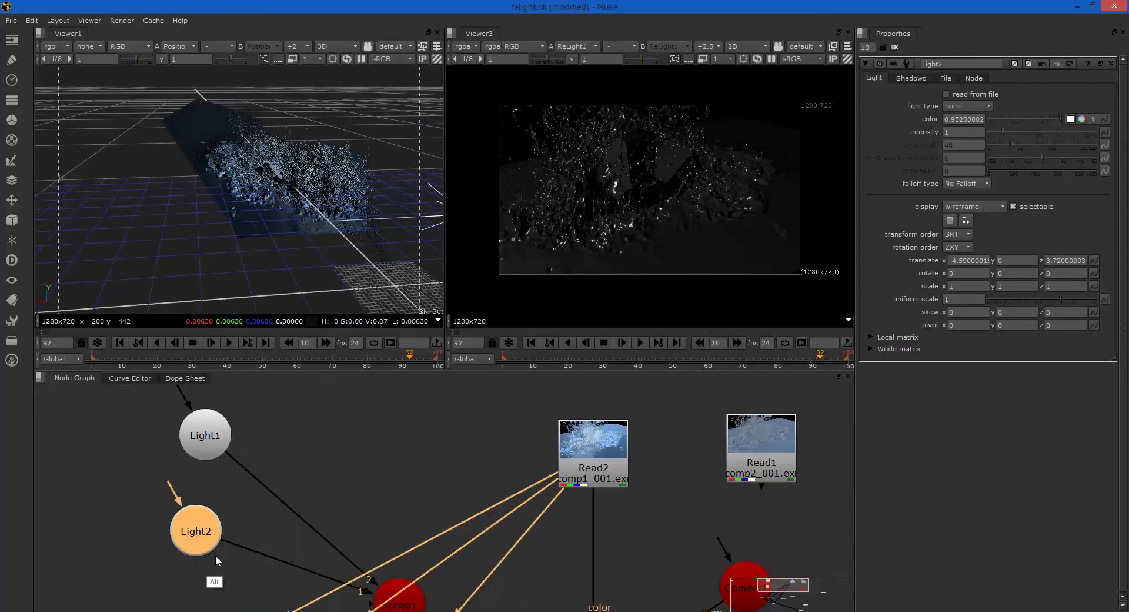
{"action": "left_click", "coordinate": [251, 391]}
{"action": "left_click", "coordinate": [214, 435]}
{"action": "mouse_move", "coordinate": [262, 213]}
{"action": "middle_mouse_down", "text": "alt"}
{"action": "mouse_move", "coordinate": [159, 180]}
{"action": "mouse_move", "coordinate": [201, 177]}
{"action": "mouse_move", "coordinate": [296, 263]}
{"action": "mouse_move", "coordinate": [201, 267]}
{"action": "mouse_move", "coordinate": [183, 163]}
{"action": "mouse_move", "coordinate": [80, 150]}
{"action": "mouse_move", "coordinate": [233, 180]}
{"action": "mouse_move", "coordinate": [282, 231]}
{"action": "mouse_move", "coordinate": [253, 223]}
{"action": "middle_mouse_up", "text": "alt"}
{"action": "left_click", "coordinate": [194, 526]}
{"action": "left_click", "coordinate": [201, 441]}
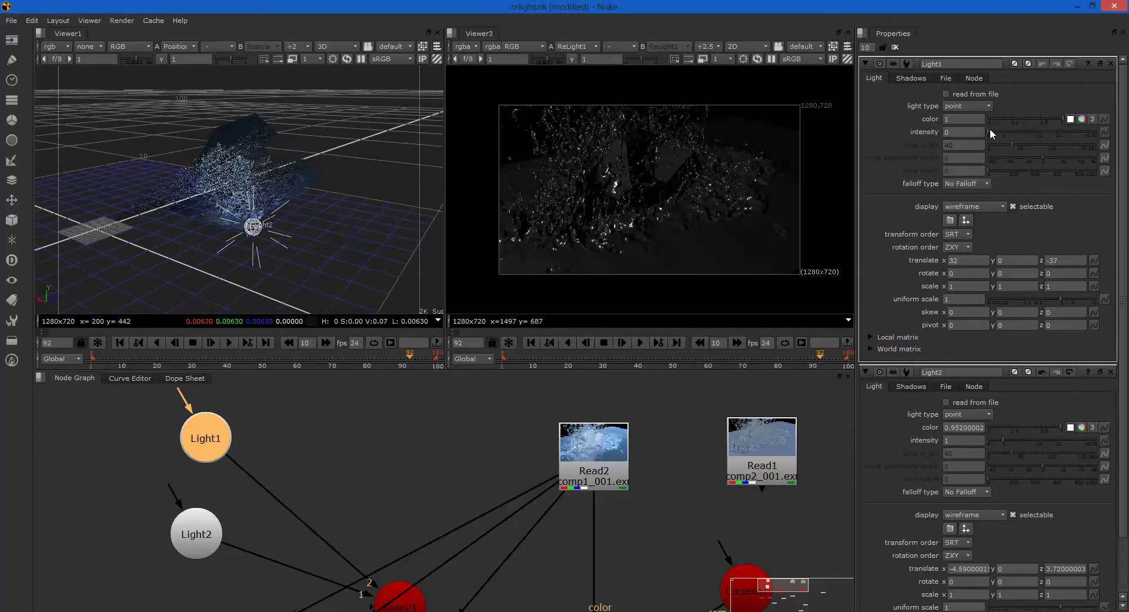
{"action": "mouse_move", "coordinate": [989, 129]}
{"action": "left_mouse_down"}
{"action": "mouse_move", "coordinate": [1021, 133]}
{"action": "mouse_move", "coordinate": [1007, 129]}
{"action": "left_mouse_up"}
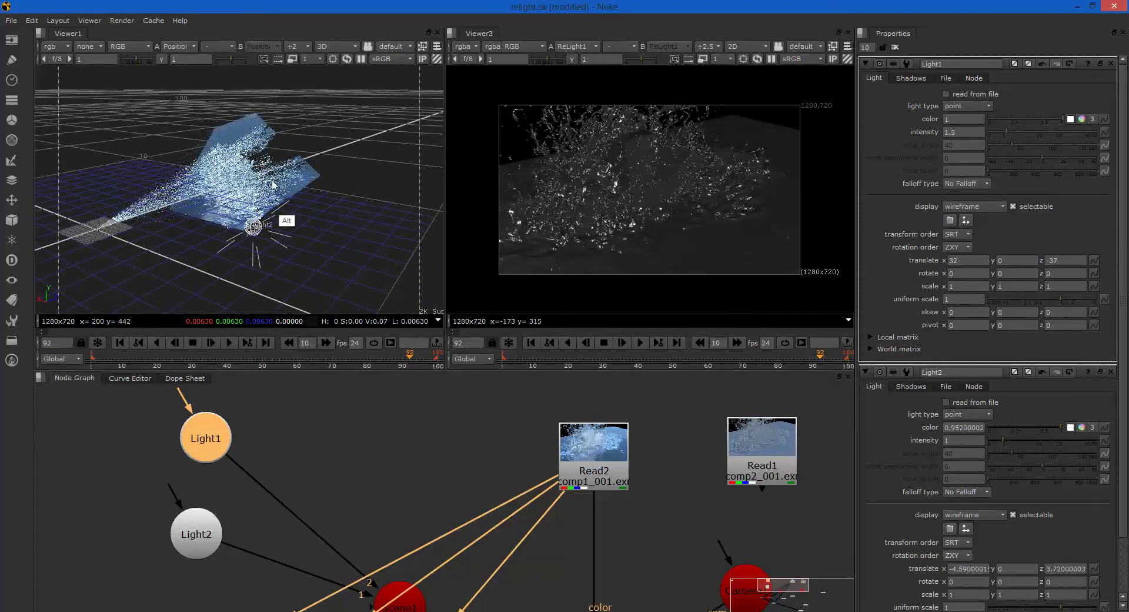
Set Light1's translate x and z to 0 so it sits at the origin.
{"action": "middle_click_drag", "start_coordinate": [273, 185], "coordinate": [100, 113], "text": "alt"}
{"action": "type", "text": "0"}
{"action": "key", "text": "Tab"}
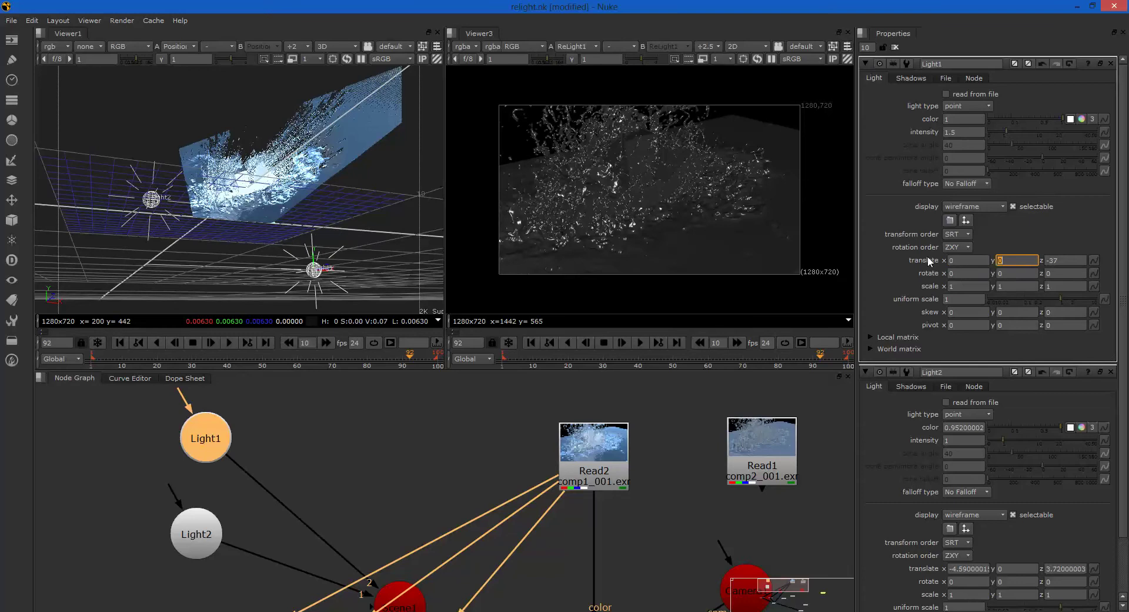
{"action": "key", "text": "Tab"}
{"action": "type", "text": "0"}
{"action": "key", "text": "Return"}
Move Light1 in the 3D view to a translate z of about 5.56 and x of about 4.3.
{"action": "right_click_drag", "start_coordinate": [283, 193], "coordinate": [289, 213], "text": "alt"}
{"action": "middle_click_drag", "start_coordinate": [288, 211], "coordinate": [357, 205], "text": "alt"}
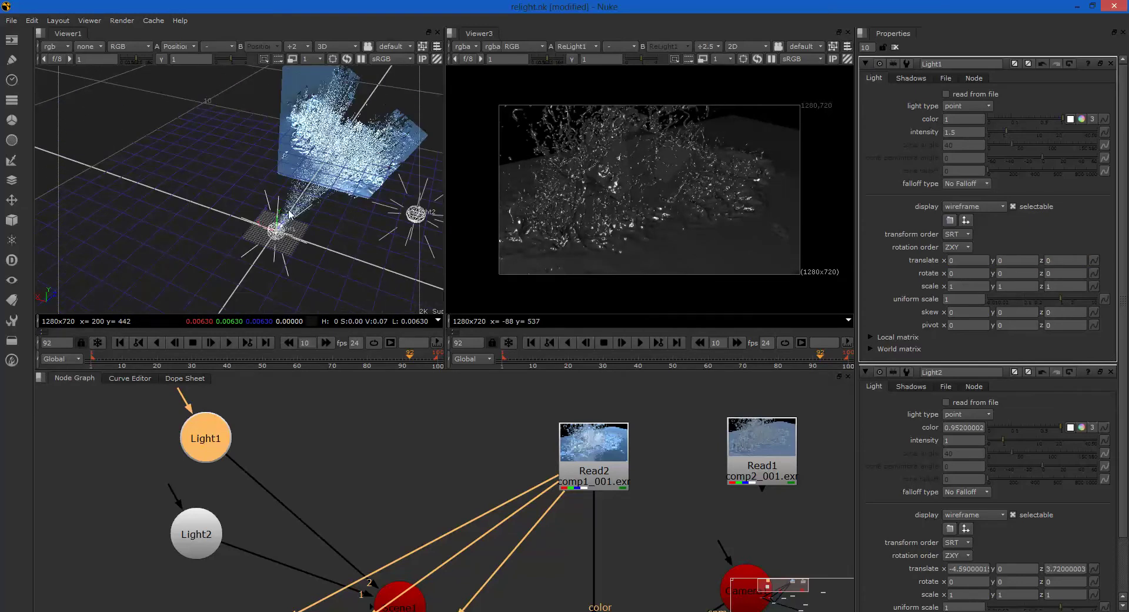
{"action": "middle_click_drag", "start_coordinate": [289, 227], "coordinate": [251, 254], "text": "alt"}
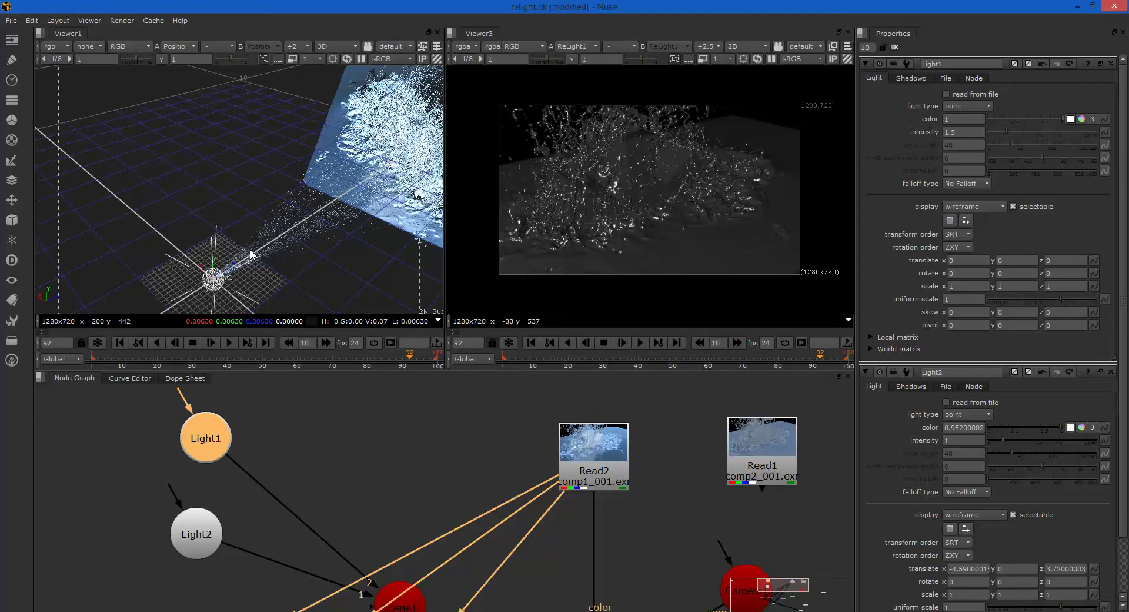
{"action": "left_click_drag", "start_coordinate": [230, 270], "coordinate": [330, 204]}
{"action": "right_click_drag", "start_coordinate": [369, 172], "coordinate": [370, 221], "text": "alt"}
{"action": "middle_click_drag", "start_coordinate": [370, 221], "coordinate": [312, 251], "text": "alt"}
{"action": "left_click_drag", "start_coordinate": [289, 250], "coordinate": [181, 162]}
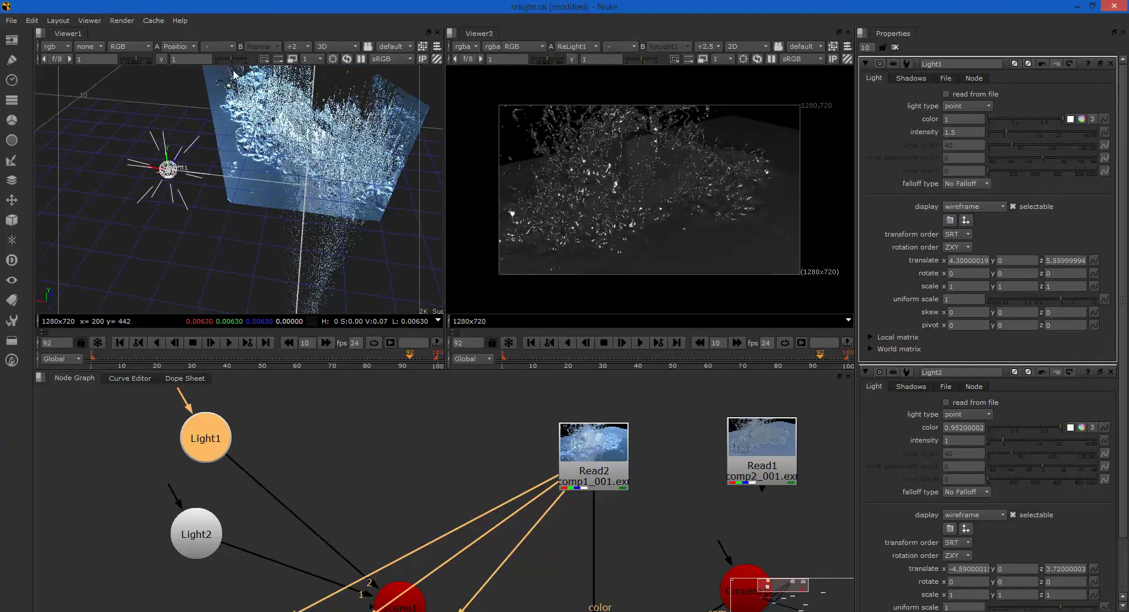
Move Light1 above the splash, to a translate of about x -1.44, y 6.13 and z 11.26.
{"action": "middle_click_drag", "start_coordinate": [276, 189], "coordinate": [273, 226], "text": "alt"}
{"action": "left_click_drag", "start_coordinate": [273, 227], "coordinate": [49, 158]}
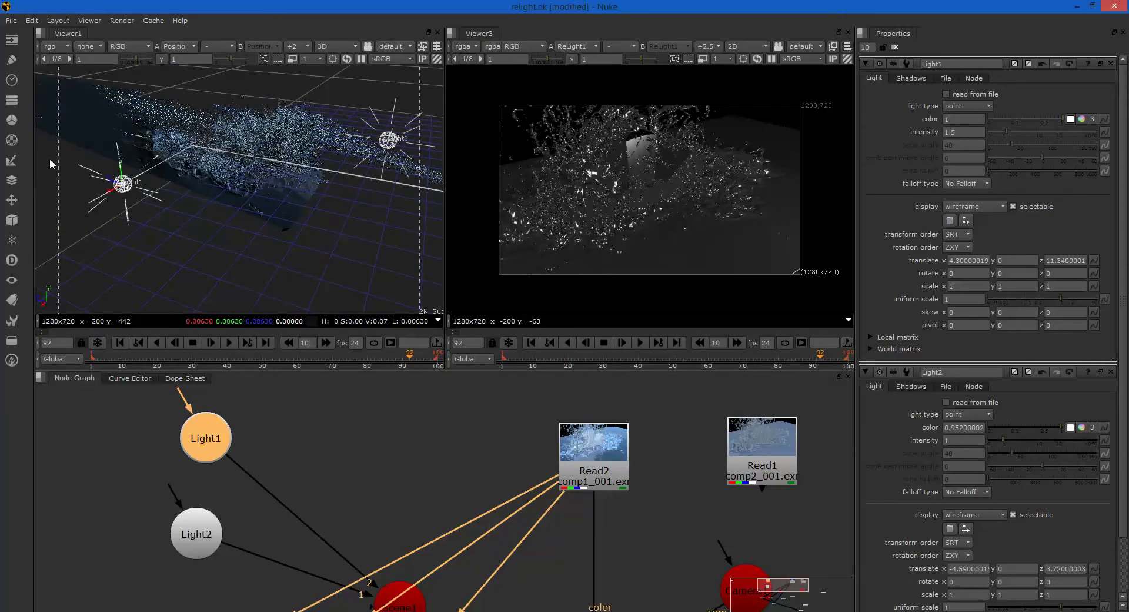
{"action": "left_click_drag", "start_coordinate": [138, 143], "coordinate": [133, 48]}
{"action": "middle_click_drag", "start_coordinate": [226, 100], "coordinate": [97, 192], "text": "alt"}
{"action": "left_click_drag", "start_coordinate": [171, 161], "coordinate": [338, 91]}
Tint Light1 pink on the color wheel, with red 1, green about 0.49 and blue about 0.73.
{"action": "right_click_drag", "start_coordinate": [323, 249], "coordinate": [249, 160], "text": "alt"}
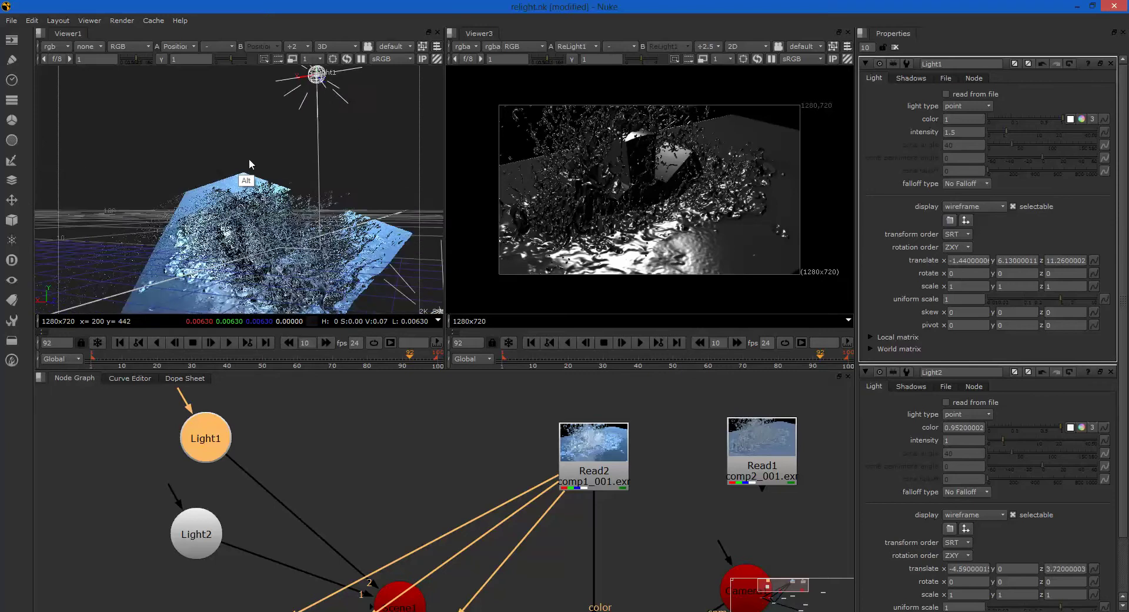
{"action": "left_click_drag", "start_coordinate": [250, 165], "coordinate": [435, 227], "text": "alt"}
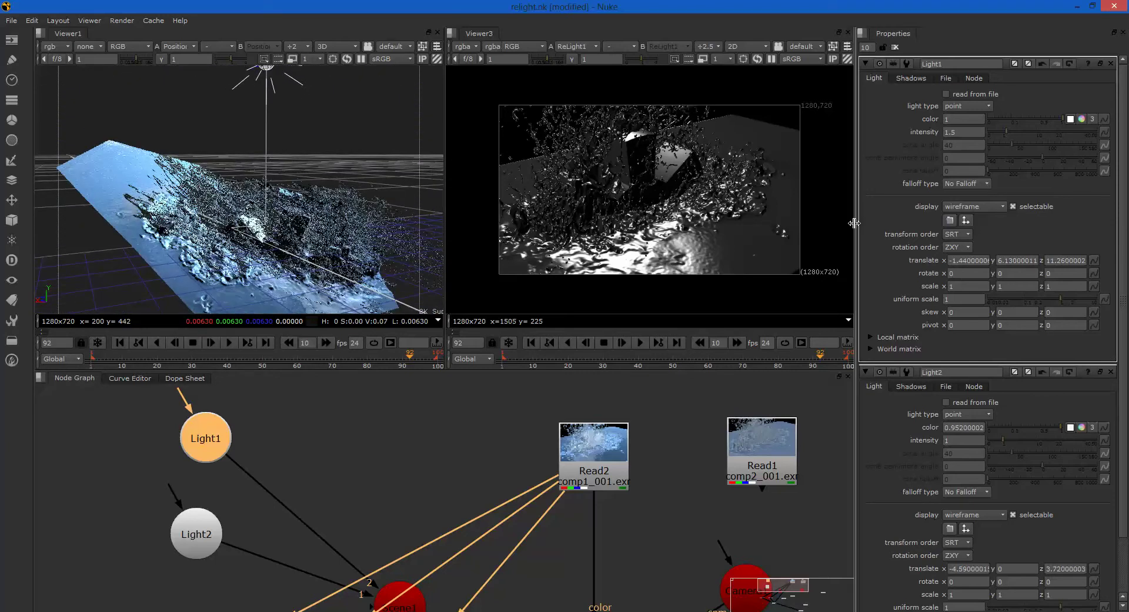
{"action": "left_click", "coordinate": [1082, 119]}
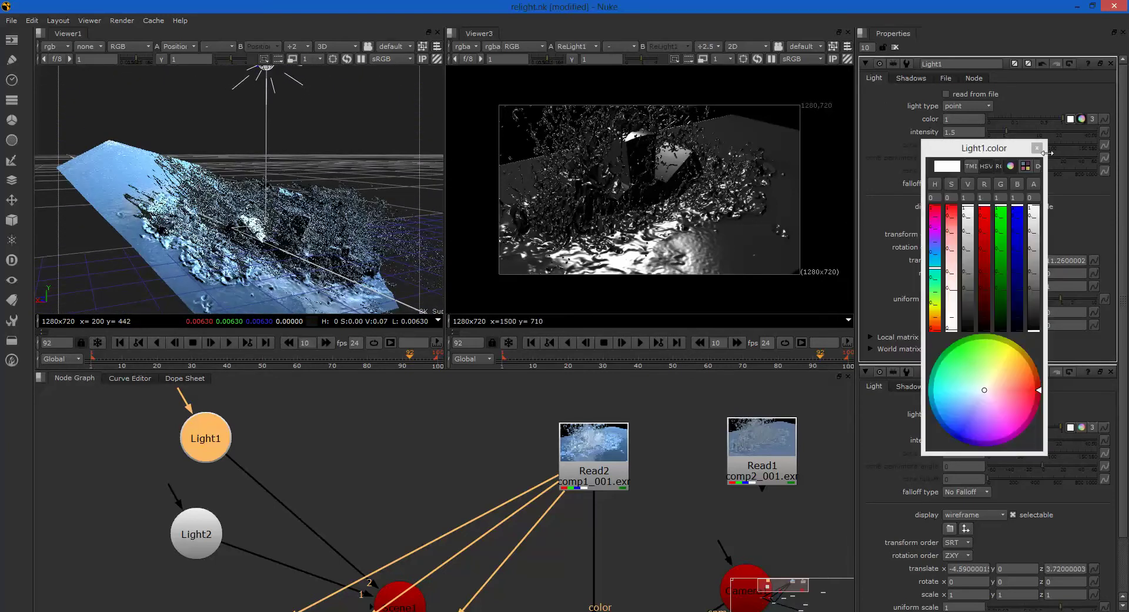
{"action": "left_click_drag", "start_coordinate": [1009, 390], "coordinate": [1007, 402]}
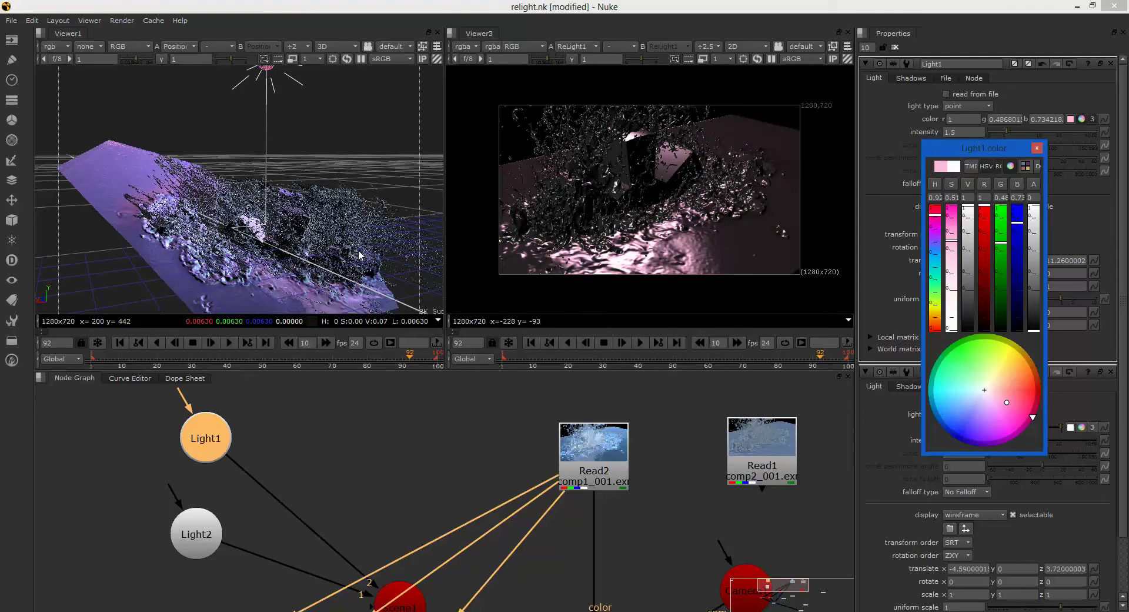
{"action": "middle_click_drag", "start_coordinate": [329, 194], "coordinate": [244, 117]}
Tint Light2 light green on the color wheel, with red about 0.51, green about 0.95 and blue about 0.33.
{"action": "left_click", "coordinate": [196, 532]}
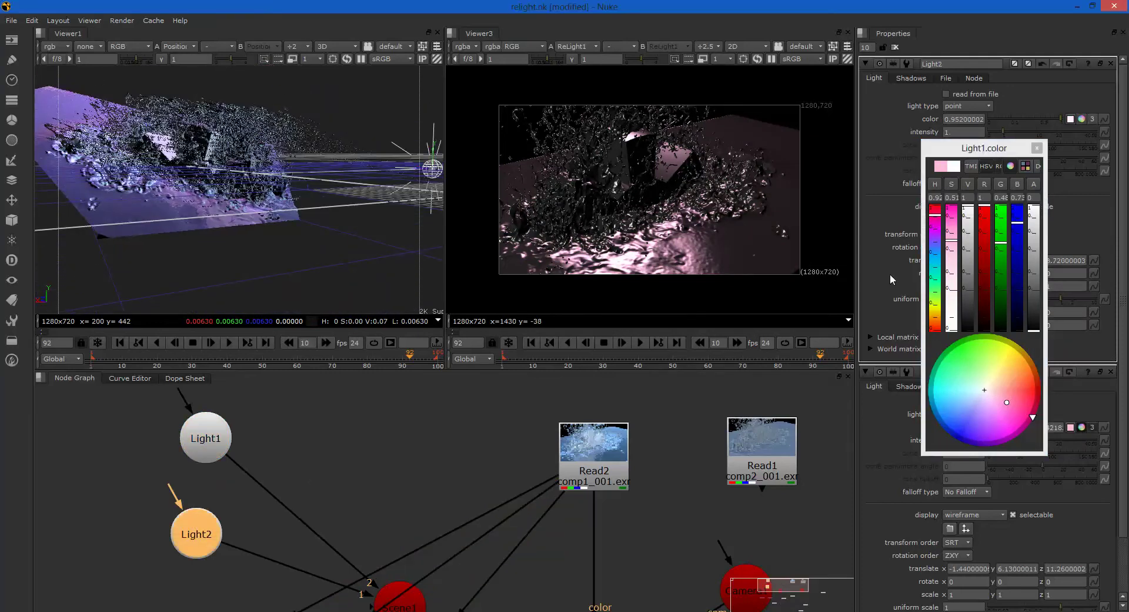
{"action": "left_click", "coordinate": [1037, 148]}
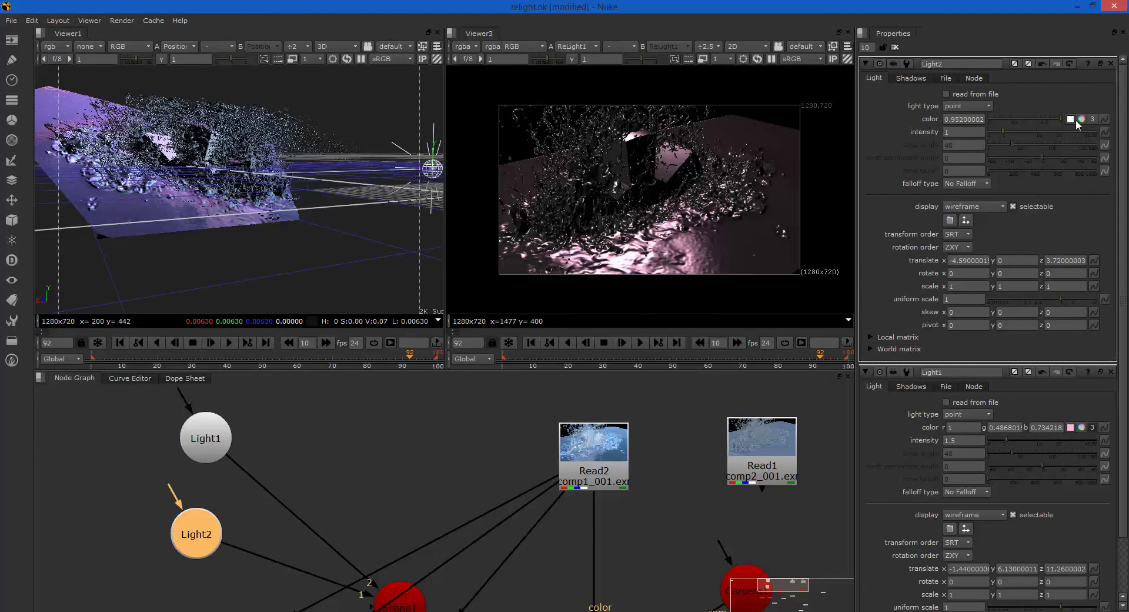
{"action": "left_click", "coordinate": [1080, 119]}
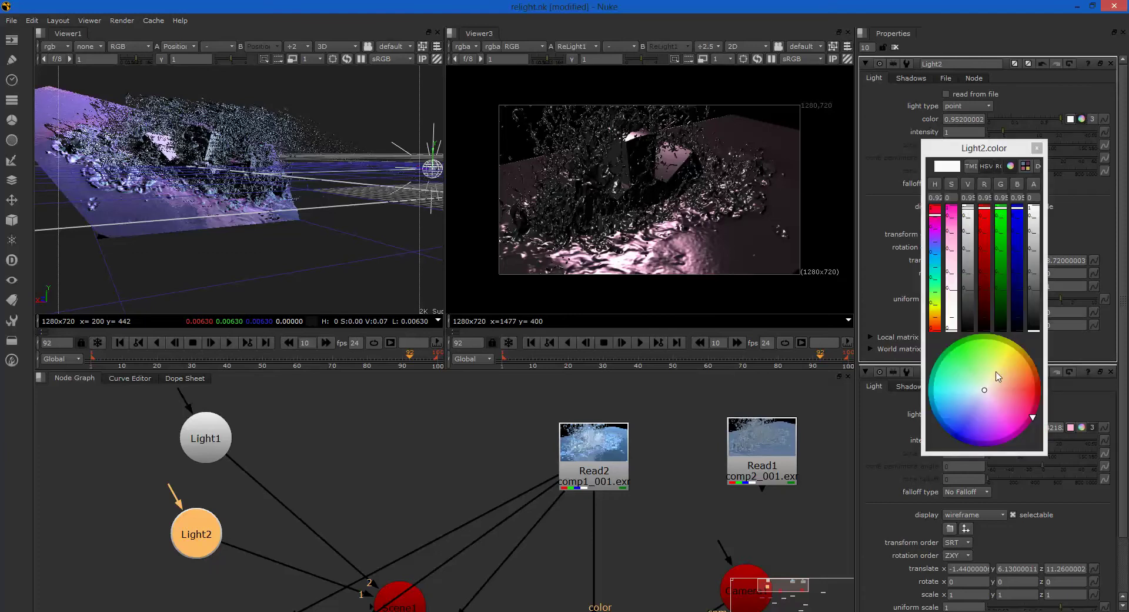
{"action": "left_click_drag", "start_coordinate": [997, 376], "coordinate": [981, 374]}
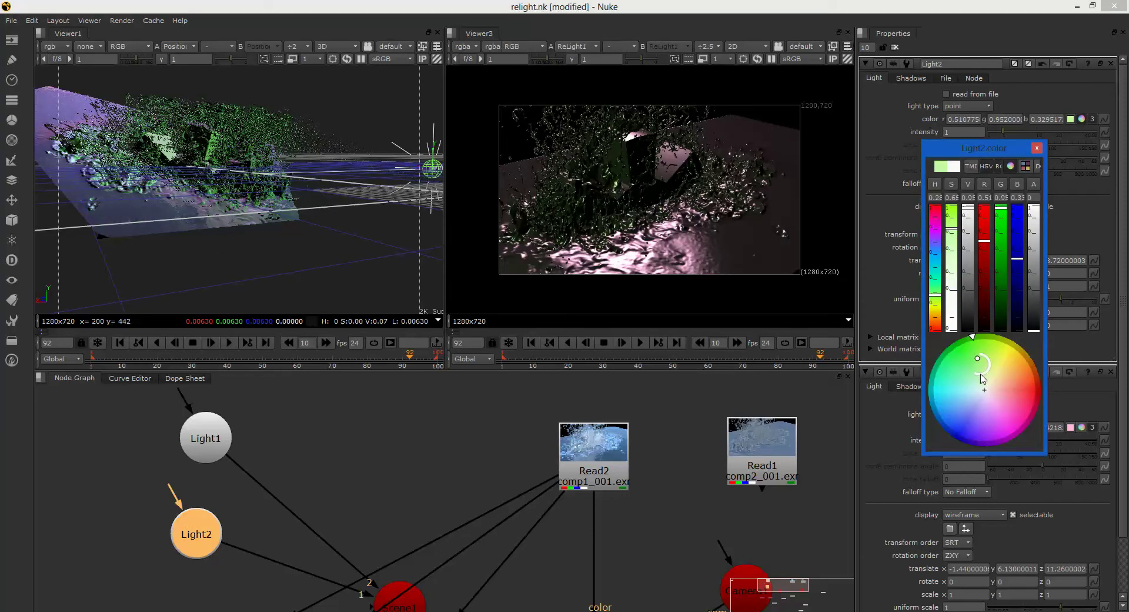
{"action": "left_click", "coordinate": [1038, 148]}
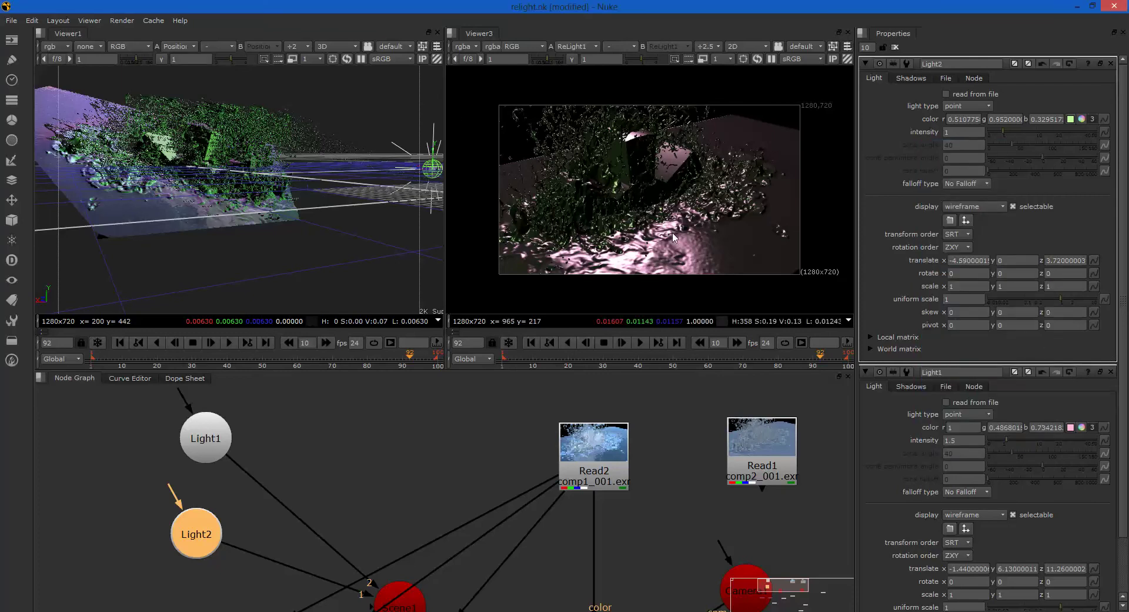
Move Light2 along the X axis in the 3D view to a translate x of about -6.81.
{"action": "middle_click_drag", "start_coordinate": [303, 194], "coordinate": [293, 262], "text": "alt"}
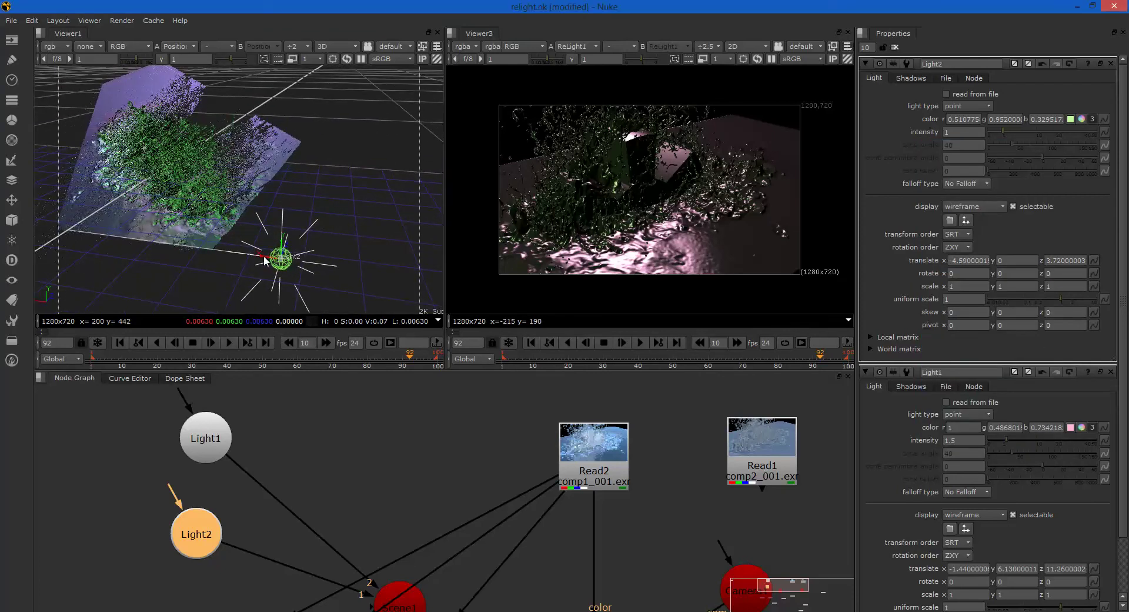
{"action": "left_click_drag", "start_coordinate": [265, 259], "coordinate": [395, 275]}
{"action": "middle_click_drag", "start_coordinate": [206, 212], "coordinate": [369, 343], "text": "alt"}
Display the normal pass from Shuffle2 in Viewer1's 2D view.
{"action": "middle_click_drag", "start_coordinate": [388, 484], "coordinate": [344, 483], "text": "alt"}
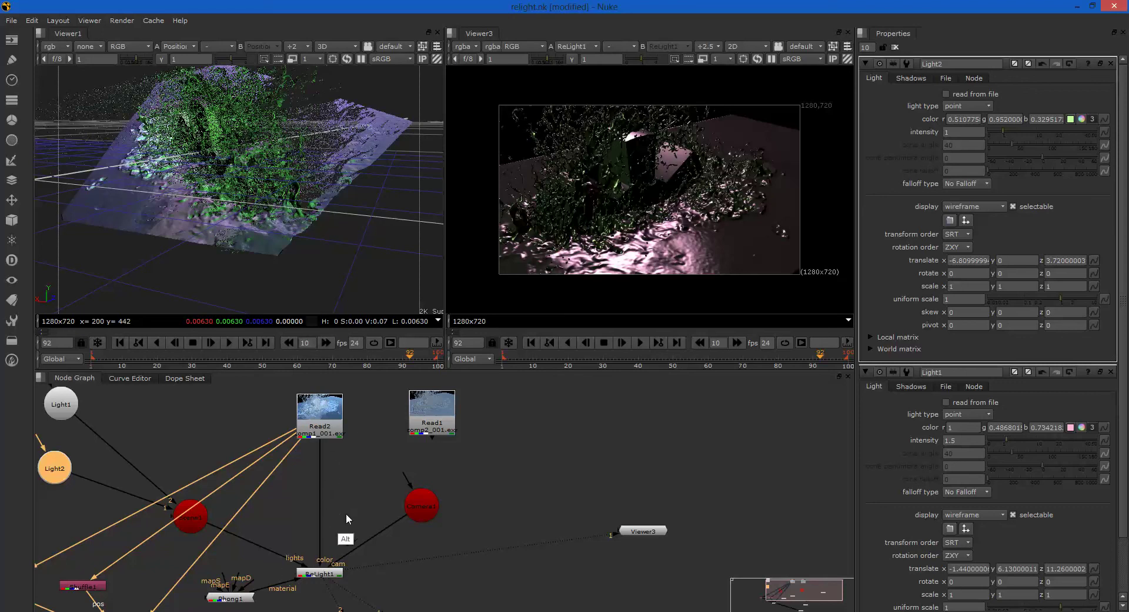
{"action": "left_click", "coordinate": [318, 575]}
{"action": "left_click_drag", "start_coordinate": [290, 498], "coordinate": [355, 387], "text": "alt"}
{"action": "left_click", "coordinate": [192, 531]}
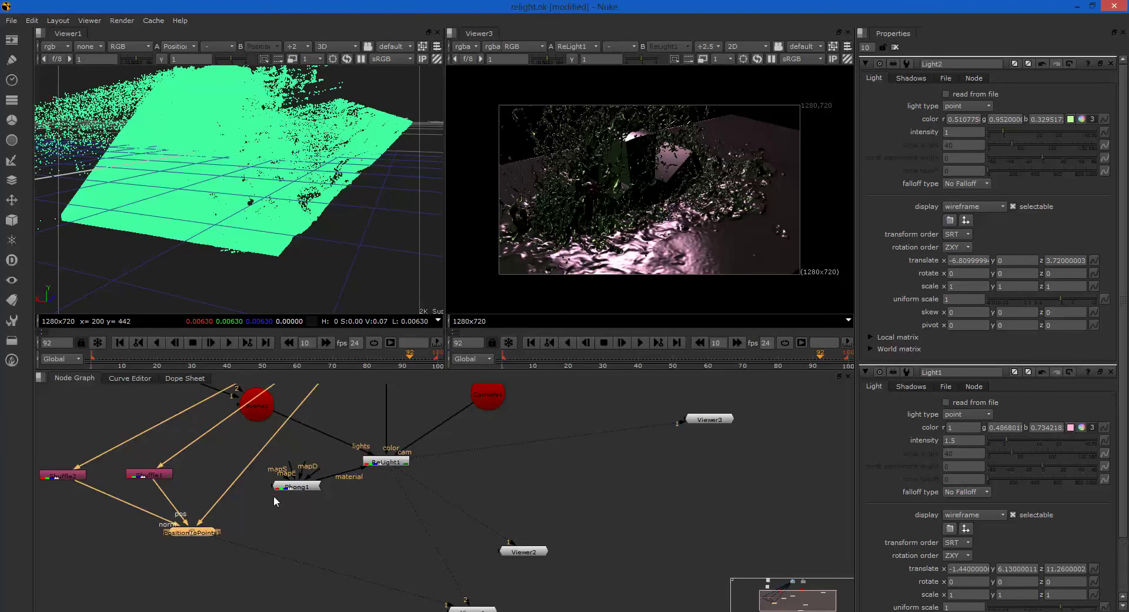
{"action": "left_click", "coordinate": [71, 474]}
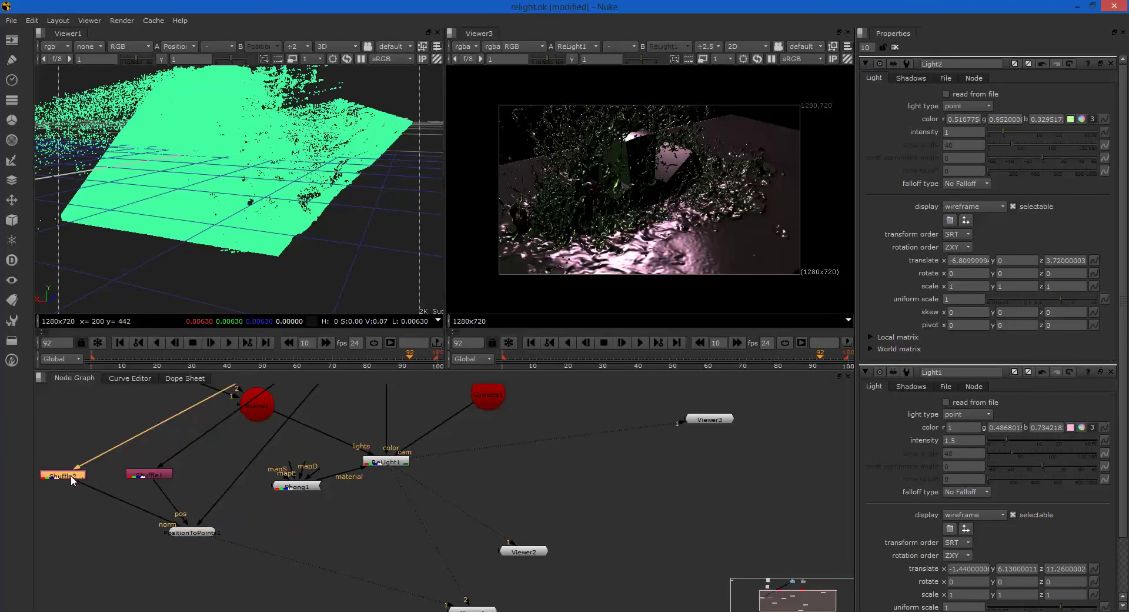
{"action": "key", "text": "1"}
{"action": "key", "text": "Tab"}
{"action": "key", "text": "Tab"}
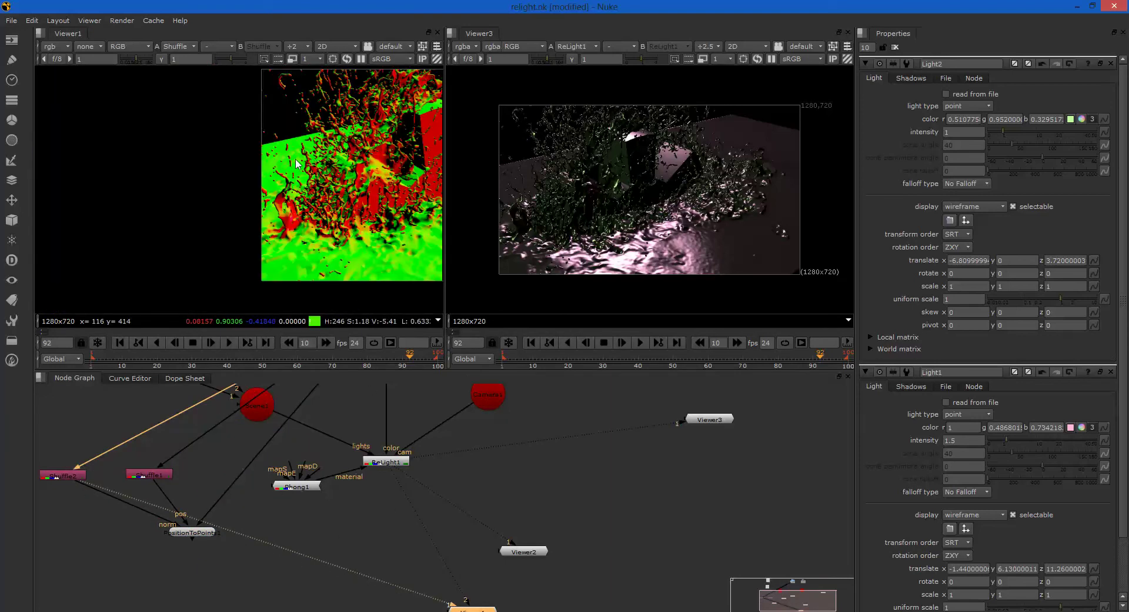
Enlarge the Viewer1 pane to the full viewer width and frame the normal pass in it.
{"action": "key", "text": "space"}
{"action": "middle_click_drag", "start_coordinate": [462, 413], "coordinate": [487, 314], "text": "alt"}
{"action": "scroll", "coordinate": [487, 314], "scroll_direction": "down", "scroll_amount": 4}
{"action": "left_click_drag", "start_coordinate": [416, 359], "coordinate": [852, 235], "text": "alt"}
{"action": "key", "text": "space"}
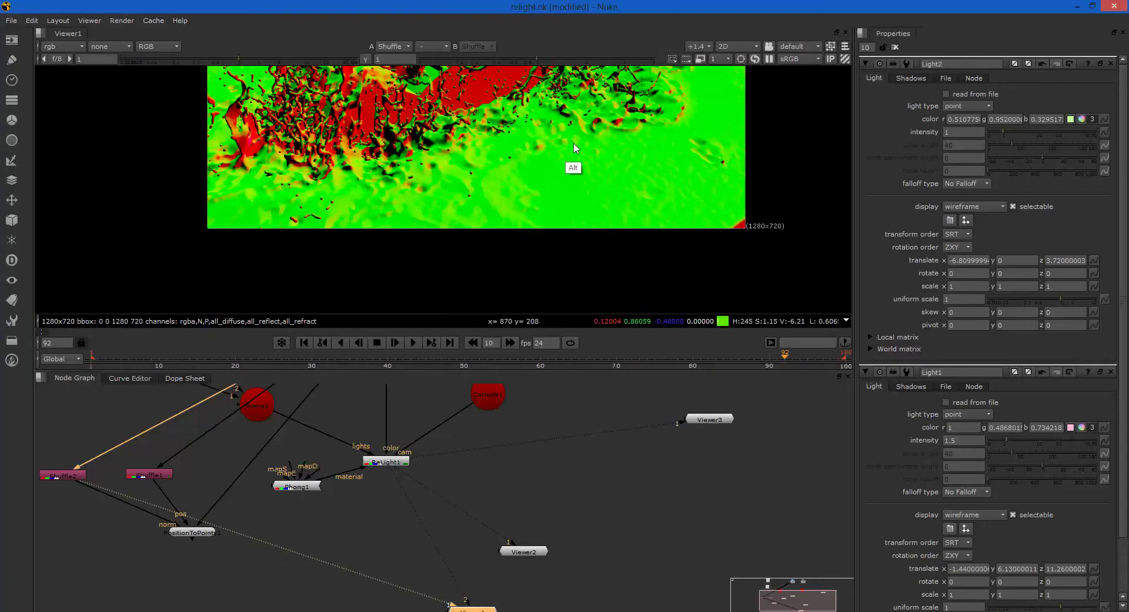
{"action": "left_click_drag", "start_coordinate": [572, 169], "coordinate": [373, 284], "text": "alt"}
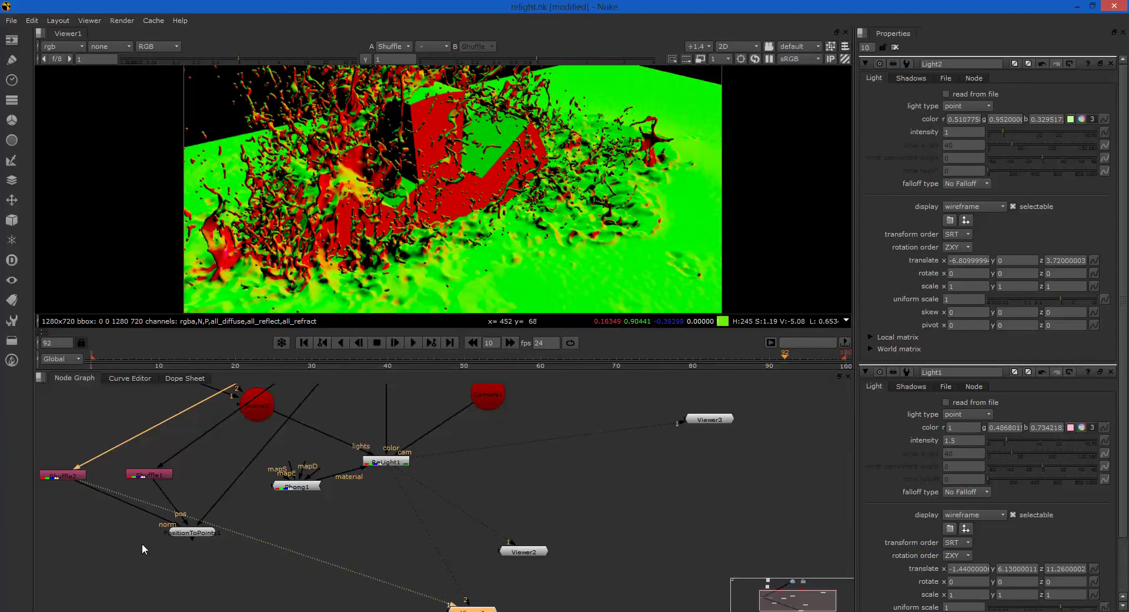
Display the original splash render from Read2 in Viewer1.
{"action": "left_click", "coordinate": [155, 472]}
{"action": "left_click_drag", "start_coordinate": [182, 421], "coordinate": [131, 525], "text": "alt"}
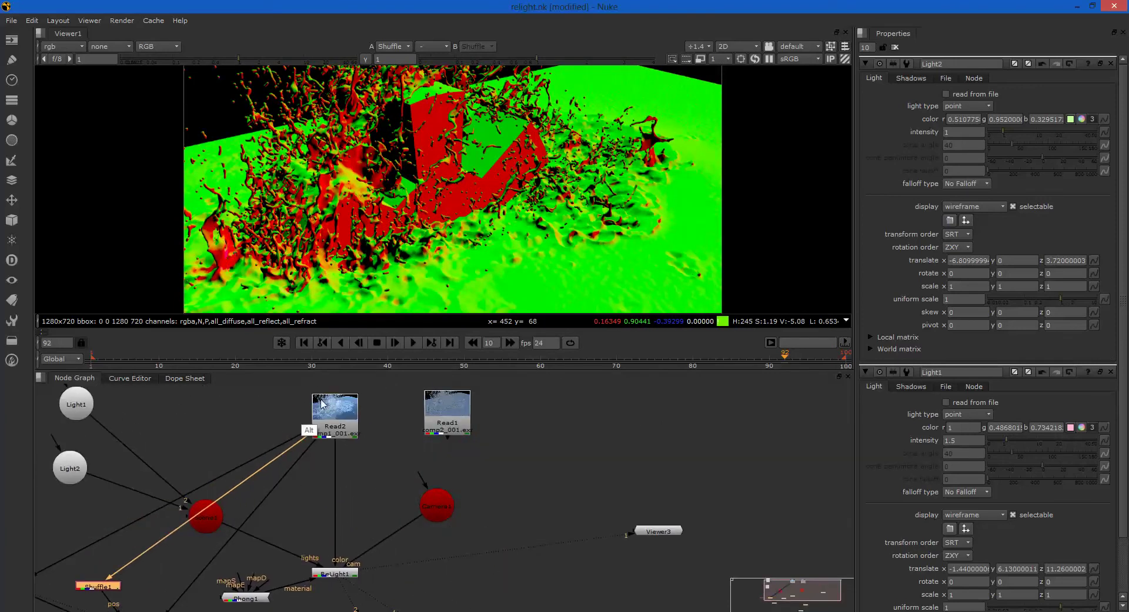
{"action": "left_click", "coordinate": [322, 403]}
{"action": "key", "text": "1"}
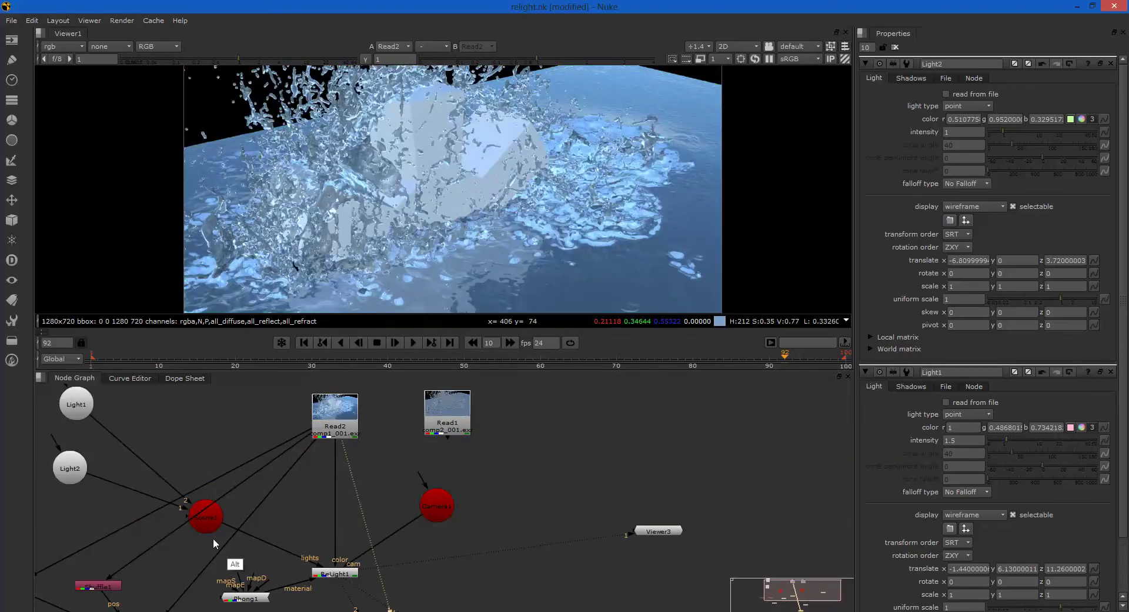
View the normal pass from Shuffle2 and the position pass from Shuffle1 in Viewer1.
{"action": "left_click_drag", "start_coordinate": [214, 543], "coordinate": [301, 441], "text": "alt"}
{"action": "left_click", "coordinate": [110, 490]}
{"action": "key", "text": "1"}
{"action": "left_click", "coordinate": [192, 482]}
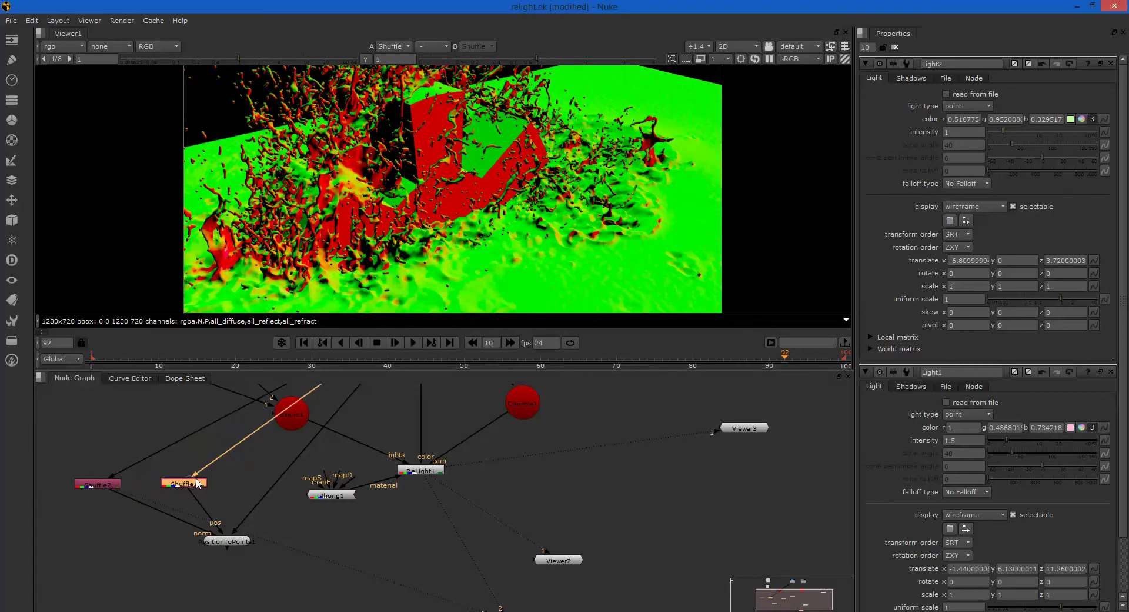
{"action": "key", "text": "1"}
Show the PositionToPoints1 point cloud in Viewer1 and examine the node's pos and norm inputs.
{"action": "left_click", "coordinate": [217, 536]}
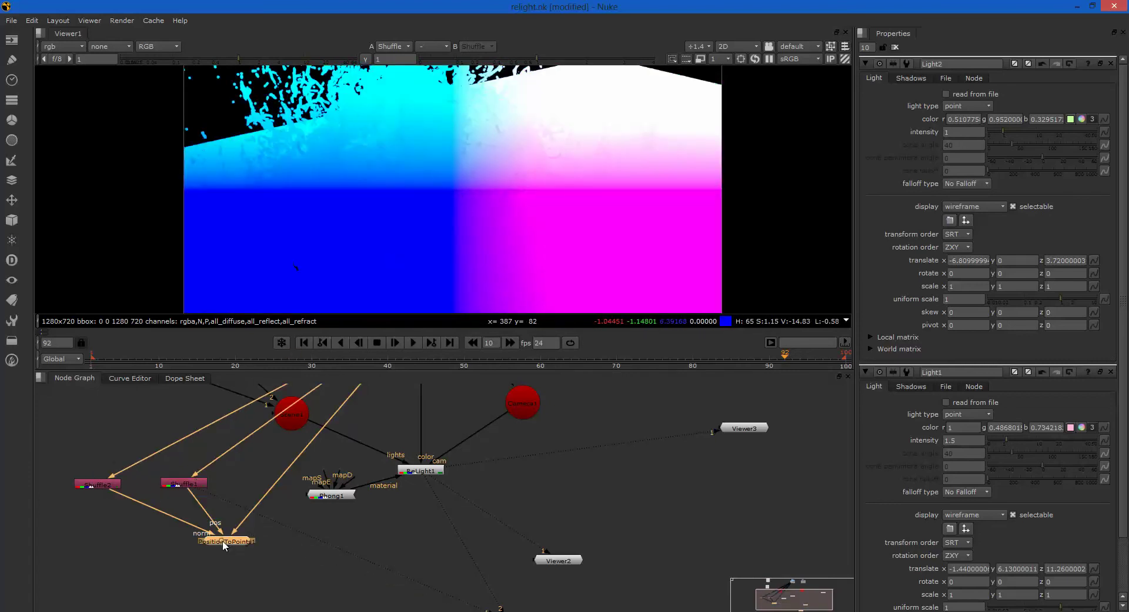
{"action": "key", "text": "1"}
{"action": "middle_click_drag", "start_coordinate": [247, 531], "coordinate": [254, 529], "text": "alt"}
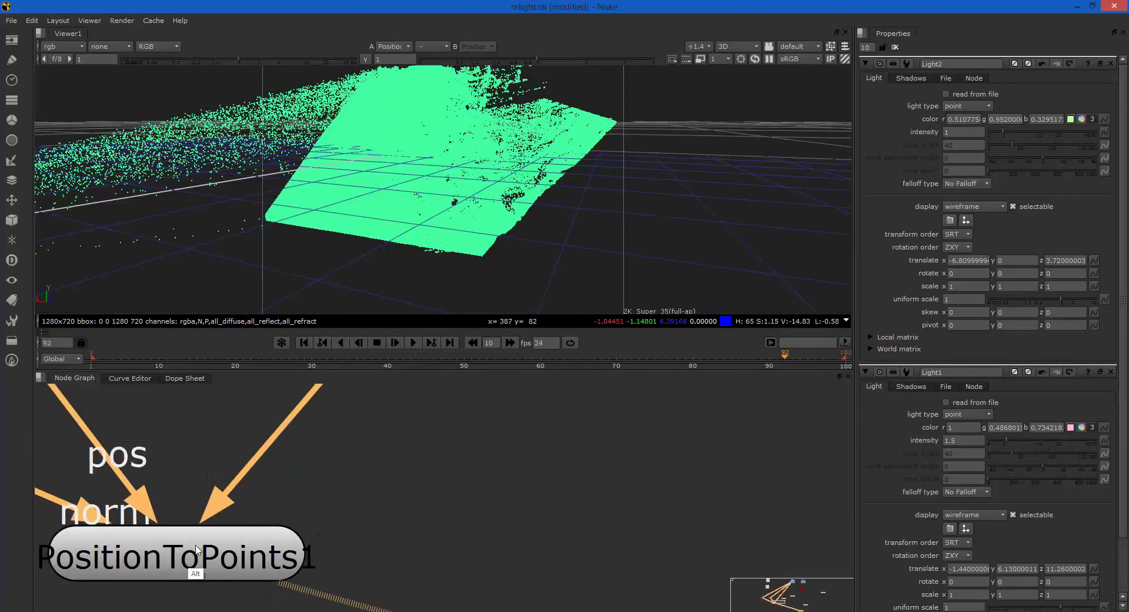
{"action": "left_click_drag", "start_coordinate": [210, 554], "coordinate": [165, 578], "text": "alt"}
{"action": "middle_click_drag", "start_coordinate": [229, 491], "coordinate": [162, 527], "text": "alt"}
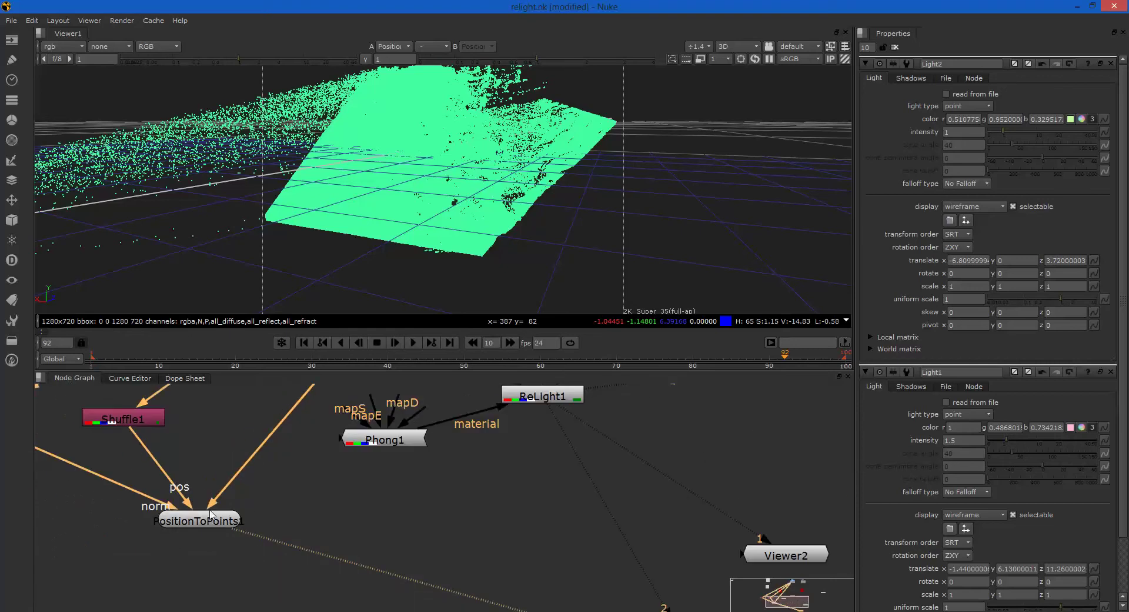
Try a point detail of 0.006 on PositionToPoints1 and restore it to 1.
{"action": "double_click", "coordinate": [208, 520]}
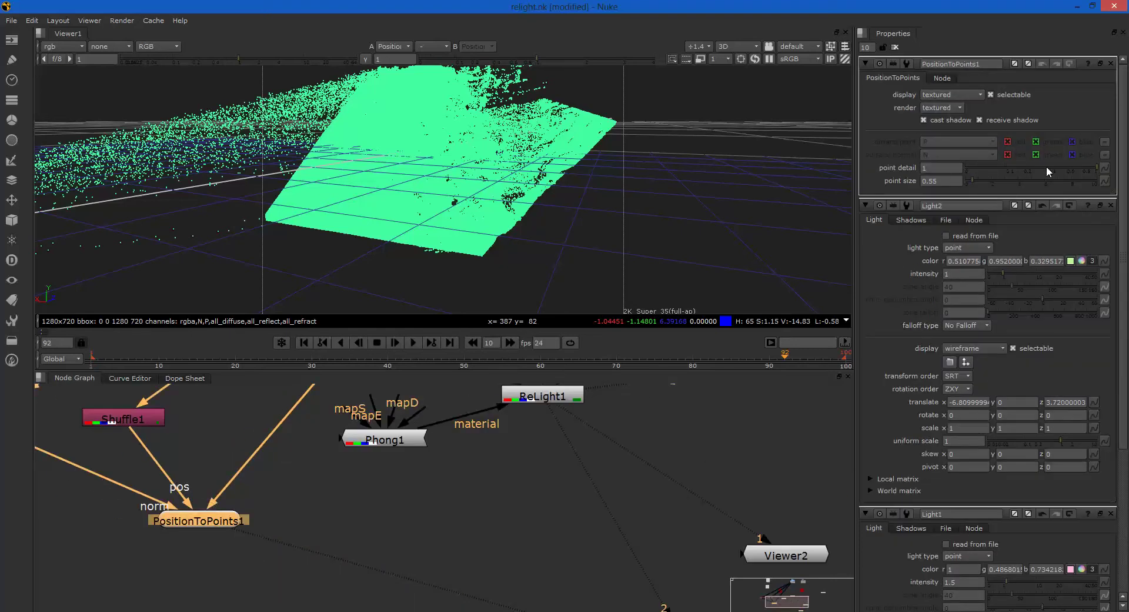
{"action": "left_click_drag", "start_coordinate": [1047, 166], "coordinate": [975, 166]}
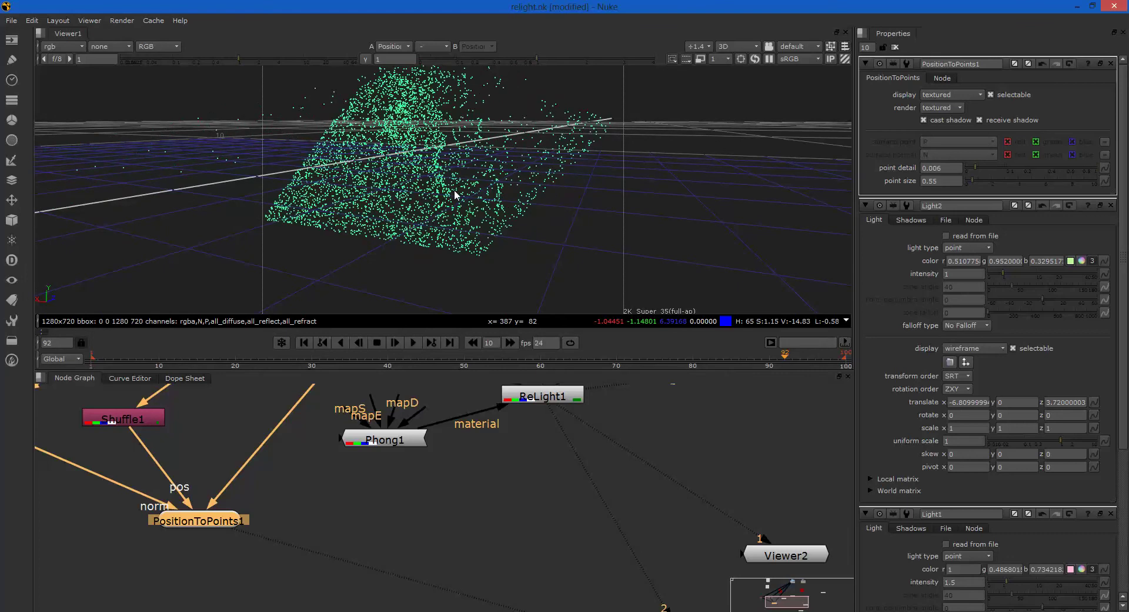
{"action": "middle_click_drag", "start_coordinate": [435, 182], "coordinate": [992, 184], "text": "alt"}
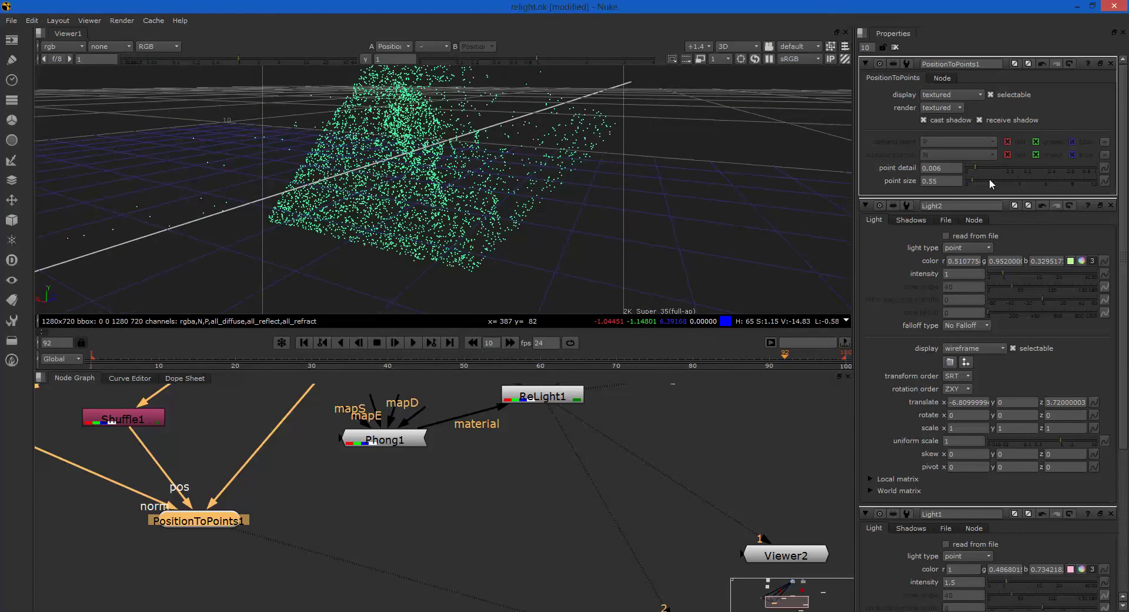
{"action": "left_click", "coordinate": [1097, 171]}
{"action": "left_click", "coordinate": [937, 166]}
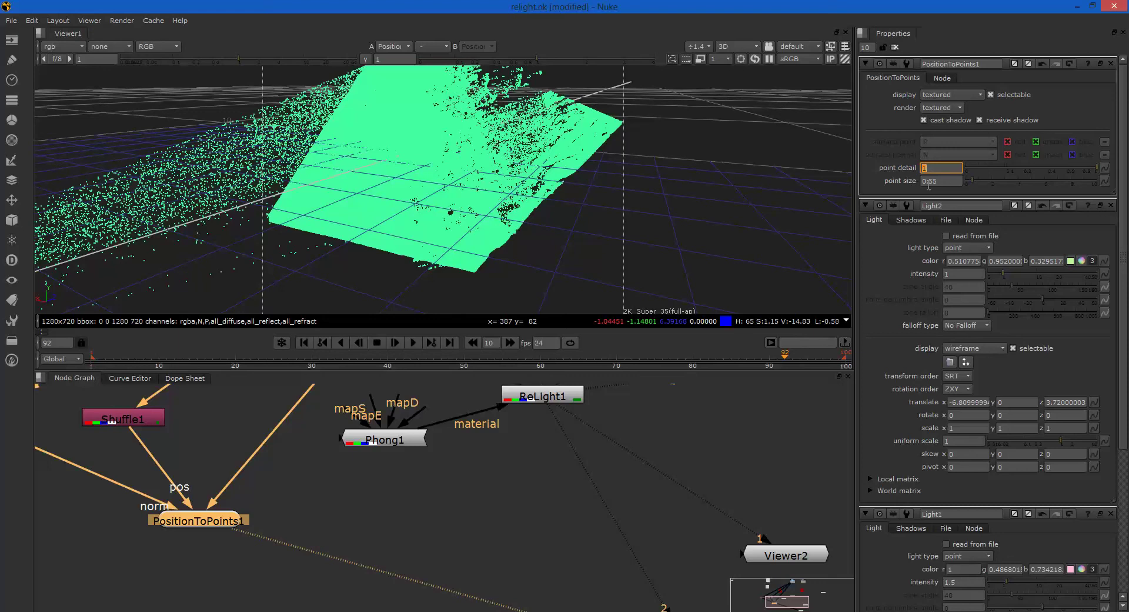
Try larger point sizes up to 7.65 on PositionToPoints1 and settle on a point size of 1.35.
{"action": "left_click", "coordinate": [922, 188]}
{"action": "left_click", "coordinate": [1022, 179]}
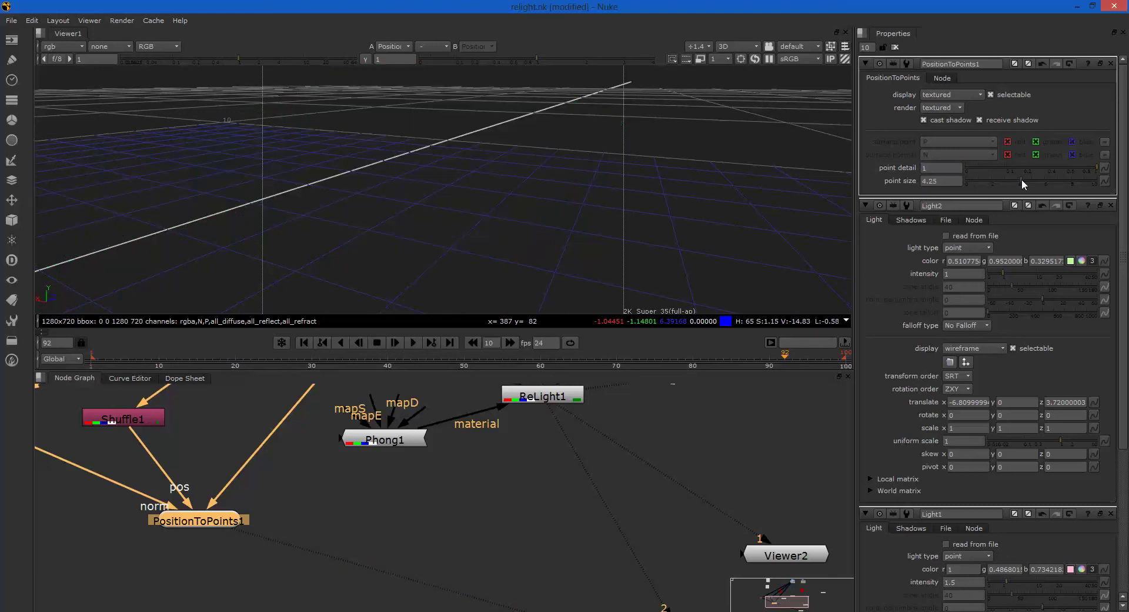
{"action": "right_click_drag", "start_coordinate": [460, 171], "coordinate": [658, 177], "text": "alt"}
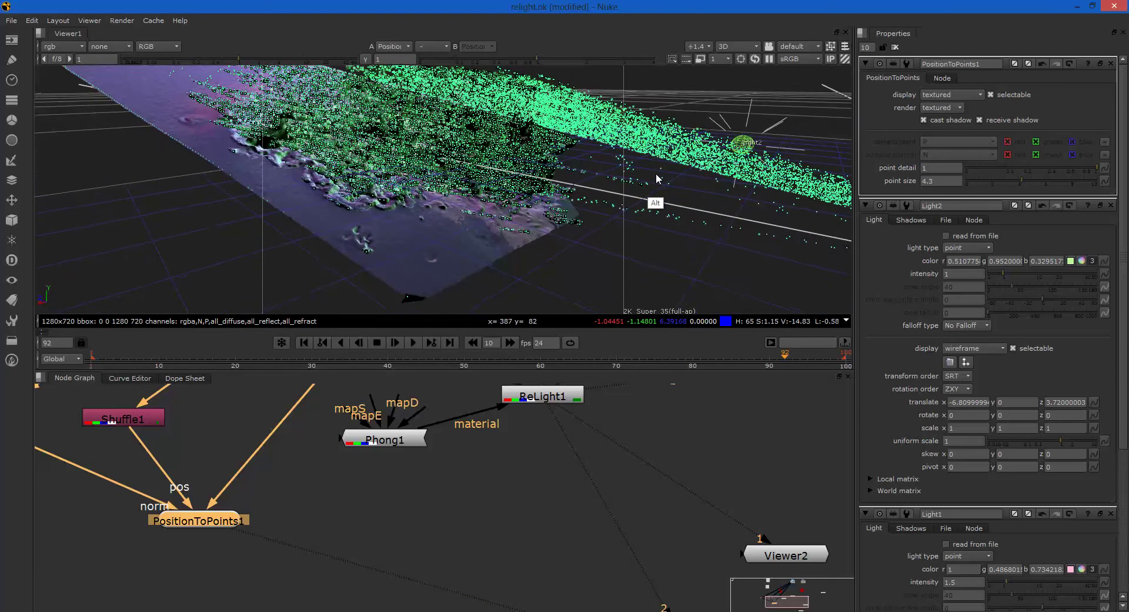
{"action": "left_click", "coordinate": [1066, 181]}
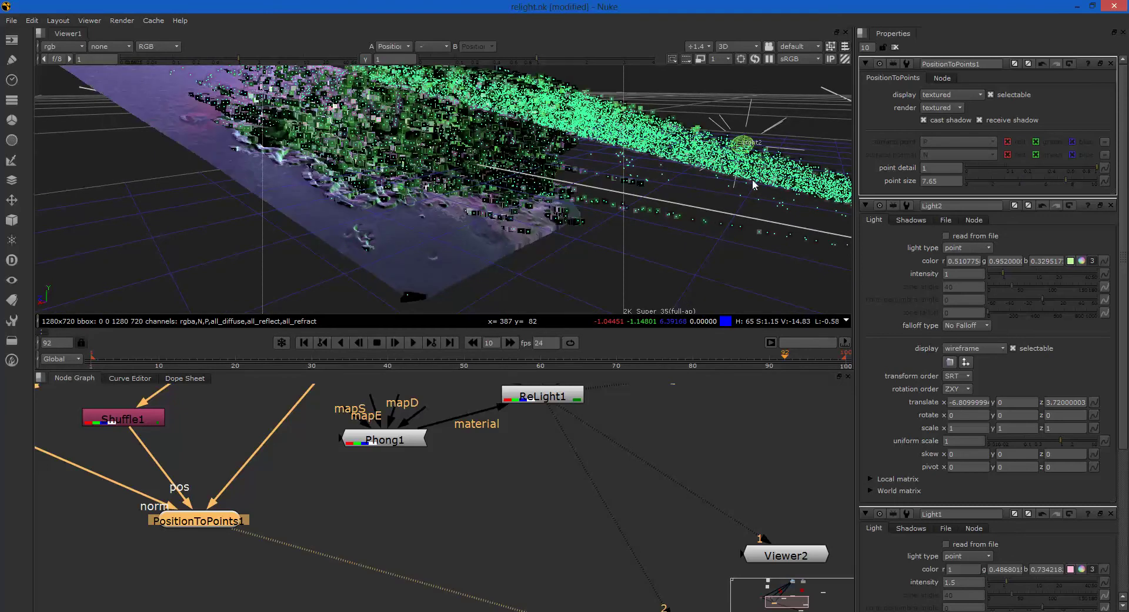
{"action": "left_click_drag", "start_coordinate": [717, 187], "coordinate": [646, 194], "text": "alt"}
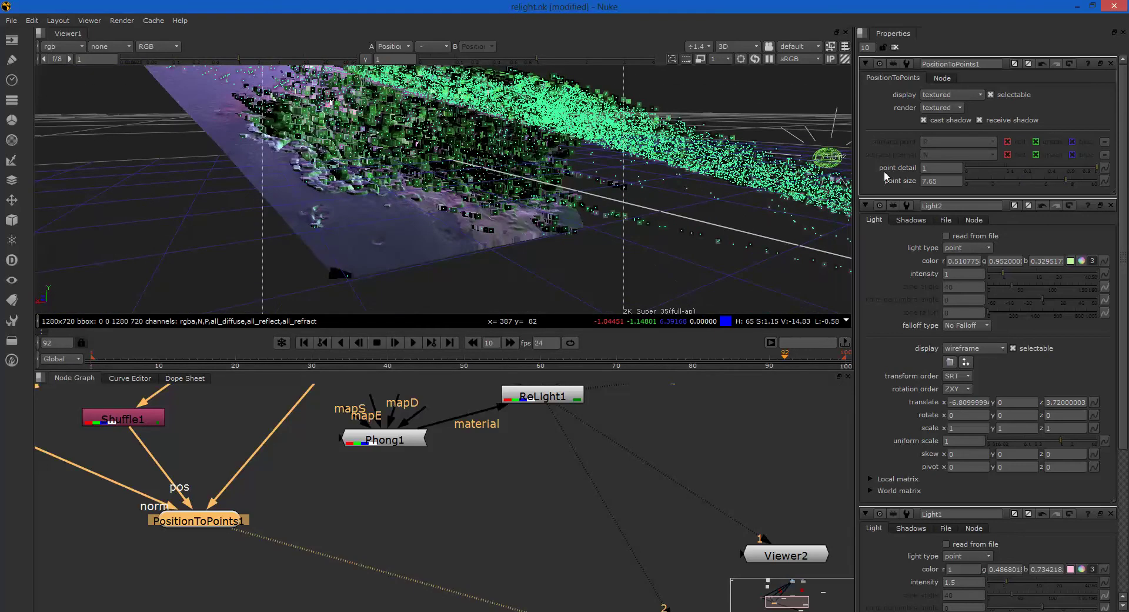
{"action": "left_click_drag", "start_coordinate": [1015, 179], "coordinate": [983, 178]}
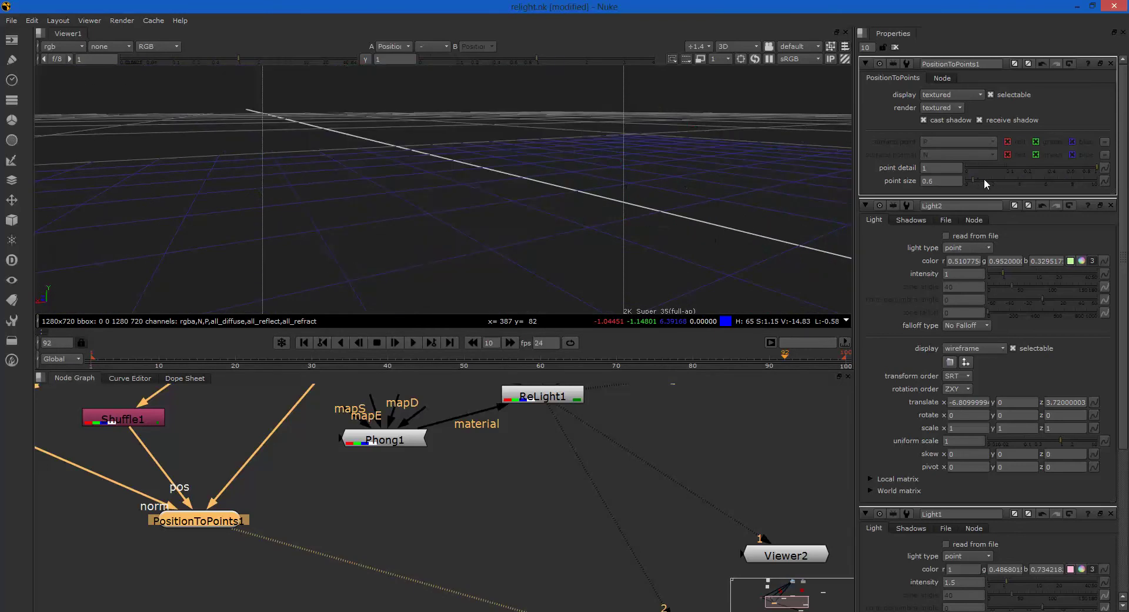
Examine the textured point cloud and the two lights around it from several angles in the 3D view.
{"action": "left_click", "coordinate": [570, 206]}
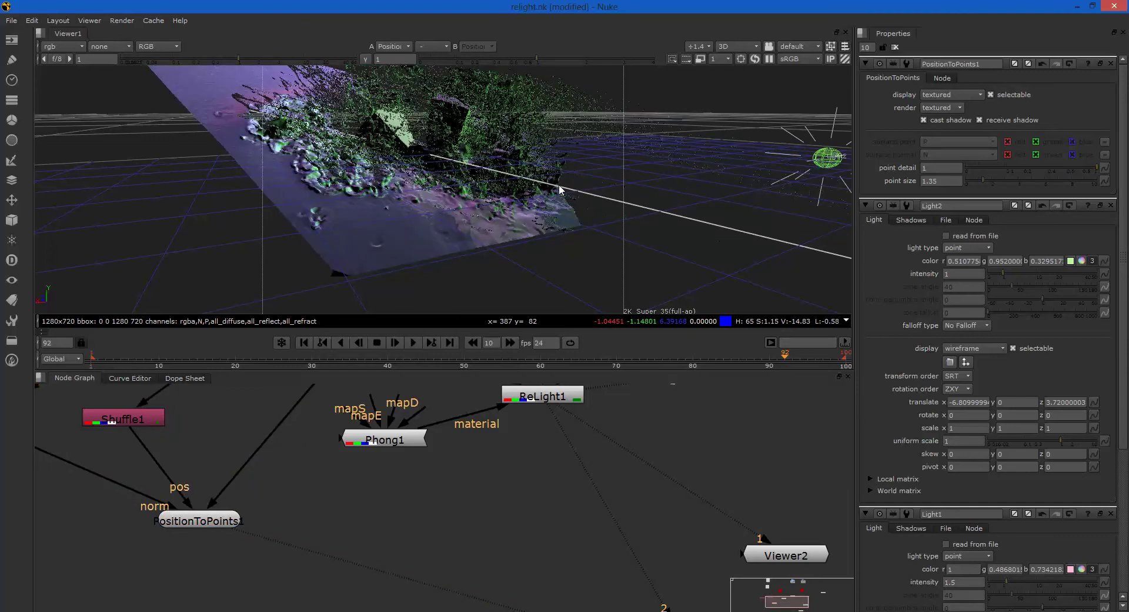
{"action": "mouse_move", "coordinate": [477, 178]}
{"action": "left_mouse_down", "text": "alt"}
{"action": "mouse_move", "coordinate": [223, 167]}
{"action": "mouse_move", "coordinate": [274, 192]}
{"action": "mouse_move", "coordinate": [464, 168]}
{"action": "mouse_move", "coordinate": [588, 171]}
{"action": "left_mouse_up", "text": "alt"}
{"action": "mouse_move", "coordinate": [448, 170]}
{"action": "left_mouse_down", "text": "alt"}
{"action": "mouse_move", "coordinate": [317, 159]}
{"action": "mouse_move", "coordinate": [488, 144]}
{"action": "mouse_move", "coordinate": [515, 174]}
{"action": "mouse_move", "coordinate": [462, 170]}
{"action": "left_mouse_up", "text": "alt"}
{"action": "scroll", "coordinate": [462, 168], "scroll_direction": "down", "scroll_amount": 7, "text": "alt"}
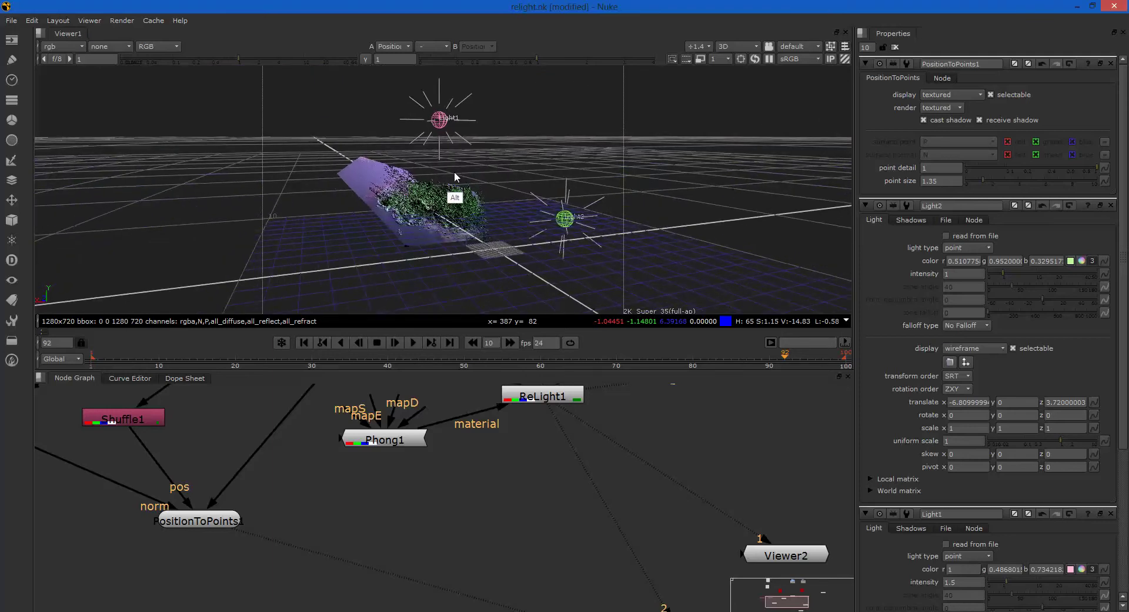
{"action": "middle_click_drag", "start_coordinate": [456, 176], "coordinate": [469, 172], "text": "alt"}
{"action": "right_click_drag", "start_coordinate": [424, 179], "coordinate": [510, 204], "text": "alt"}
{"action": "left_click_drag", "start_coordinate": [471, 194], "coordinate": [387, 242], "text": "alt"}
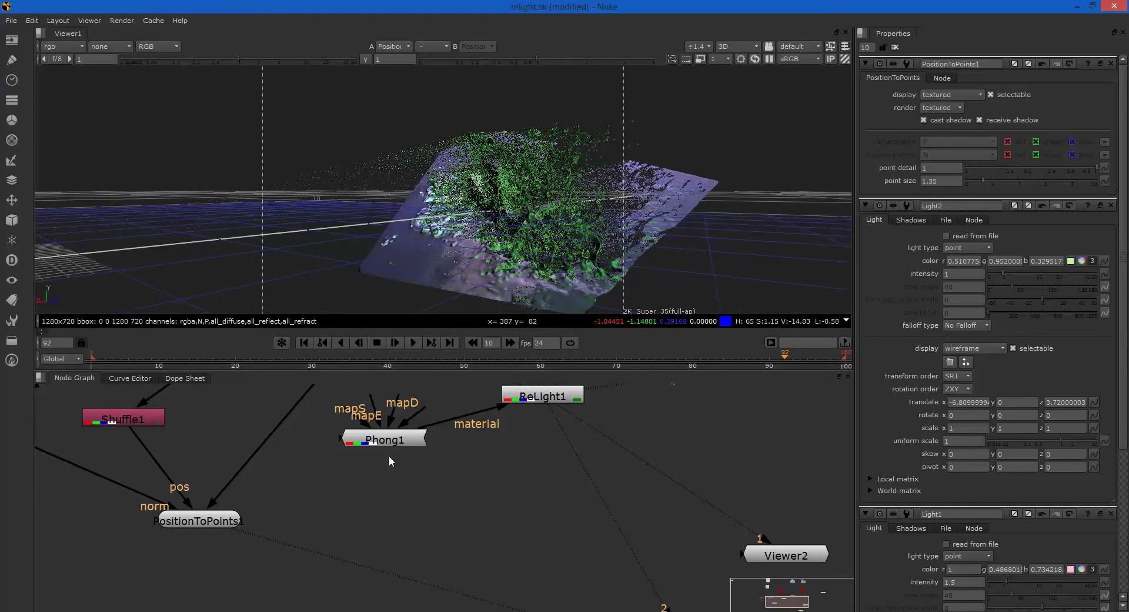
Display ReLight1 in Viewer1's 2D view and examine the nodes feeding its color, cam, lights and material inputs.
{"action": "left_click", "coordinate": [556, 394]}
{"action": "key", "text": "1"}
{"action": "left_click_drag", "start_coordinate": [524, 456], "coordinate": [388, 540], "text": "alt"}
{"action": "key", "text": "Tab"}
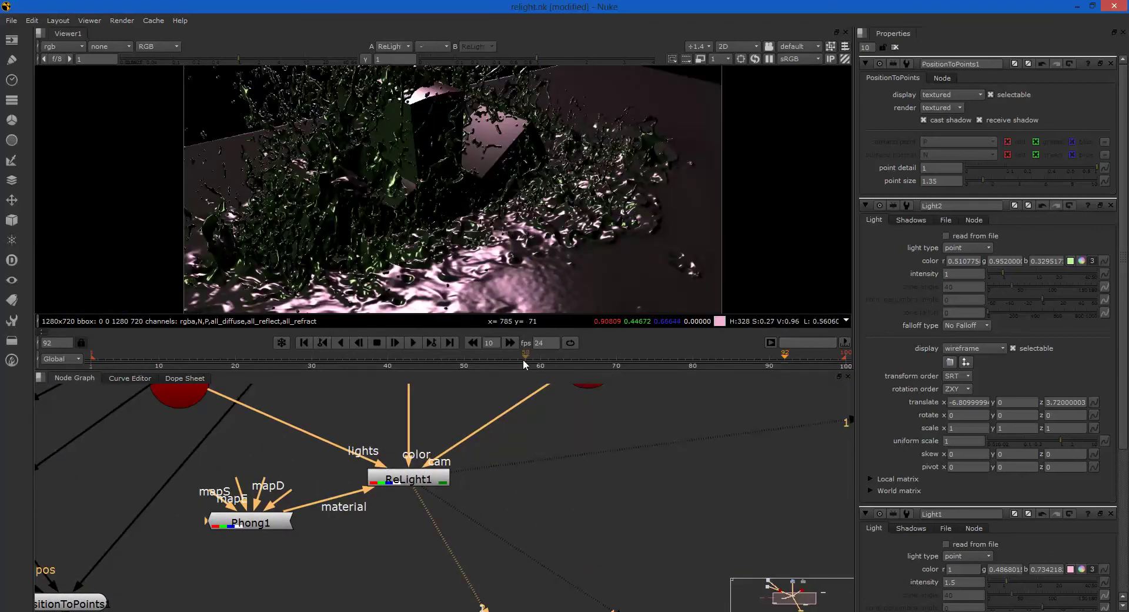
{"action": "left_click_drag", "start_coordinate": [426, 410], "coordinate": [386, 439], "text": "alt"}
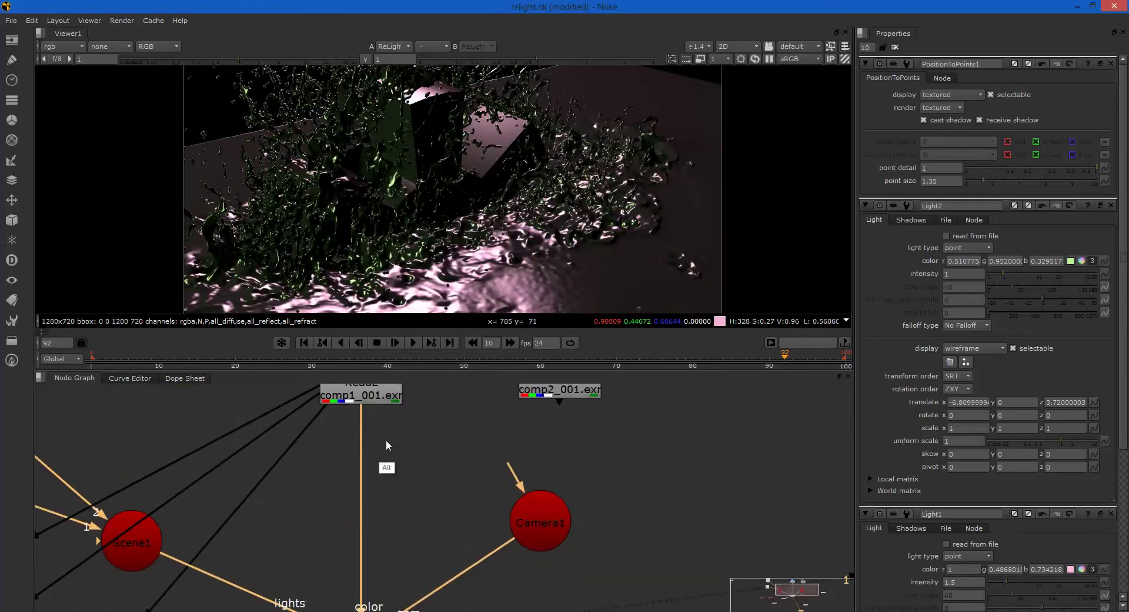
{"action": "middle_click_drag", "start_coordinate": [389, 441], "coordinate": [373, 450], "text": "alt"}
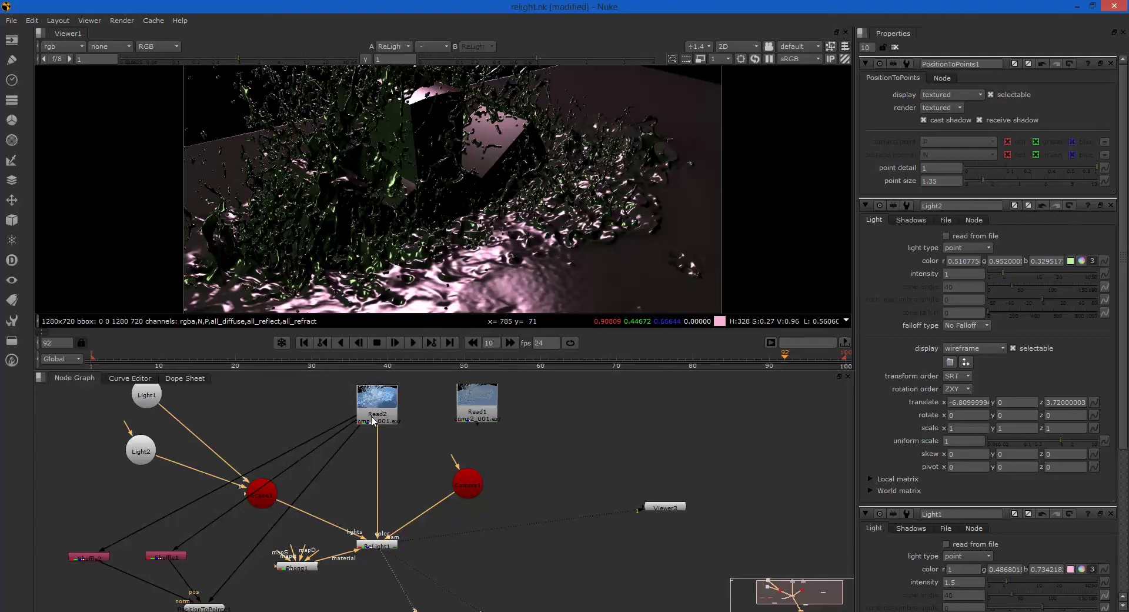
{"action": "left_click_drag", "start_coordinate": [396, 498], "coordinate": [489, 417], "text": "alt"}
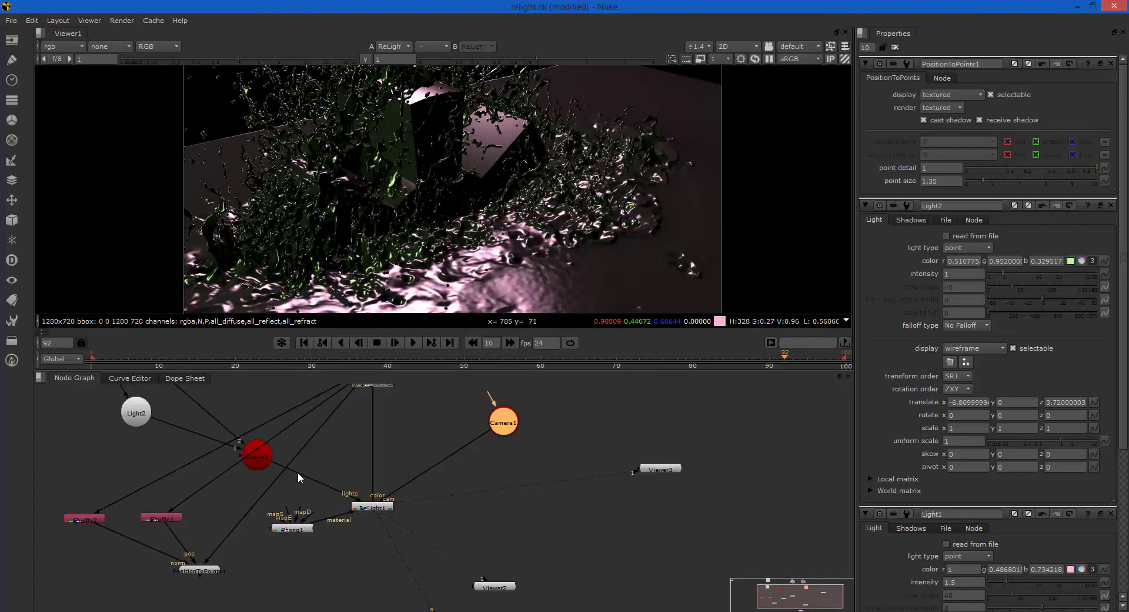
{"action": "left_click_drag", "start_coordinate": [228, 443], "coordinate": [258, 453]}
{"action": "left_click_drag", "start_coordinate": [285, 454], "coordinate": [281, 472], "text": "alt"}
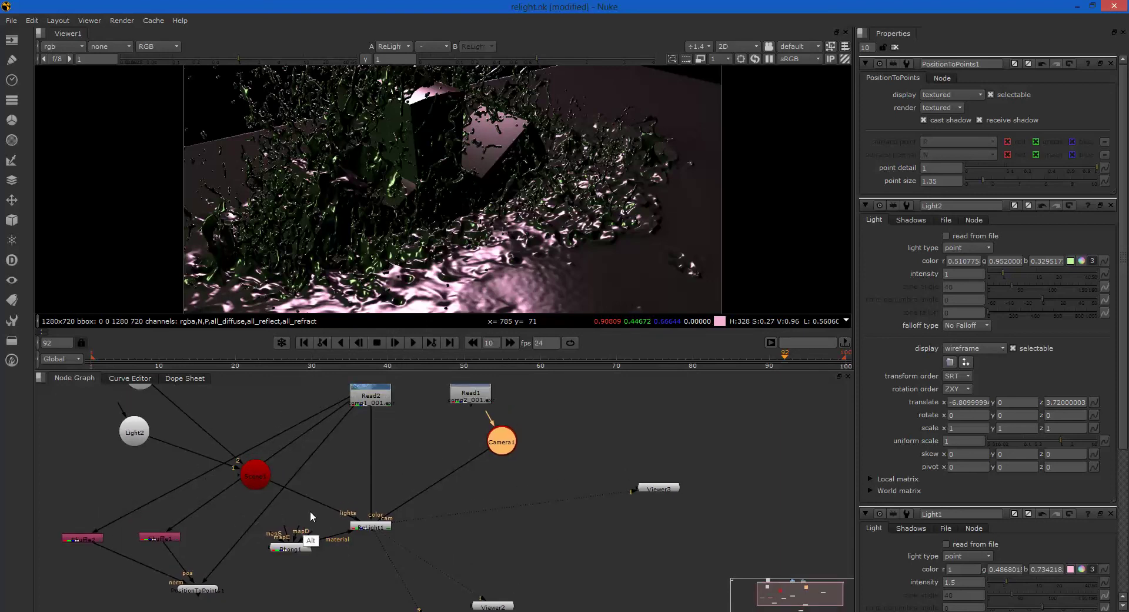
{"action": "left_click_drag", "start_coordinate": [309, 510], "coordinate": [273, 421], "text": "alt"}
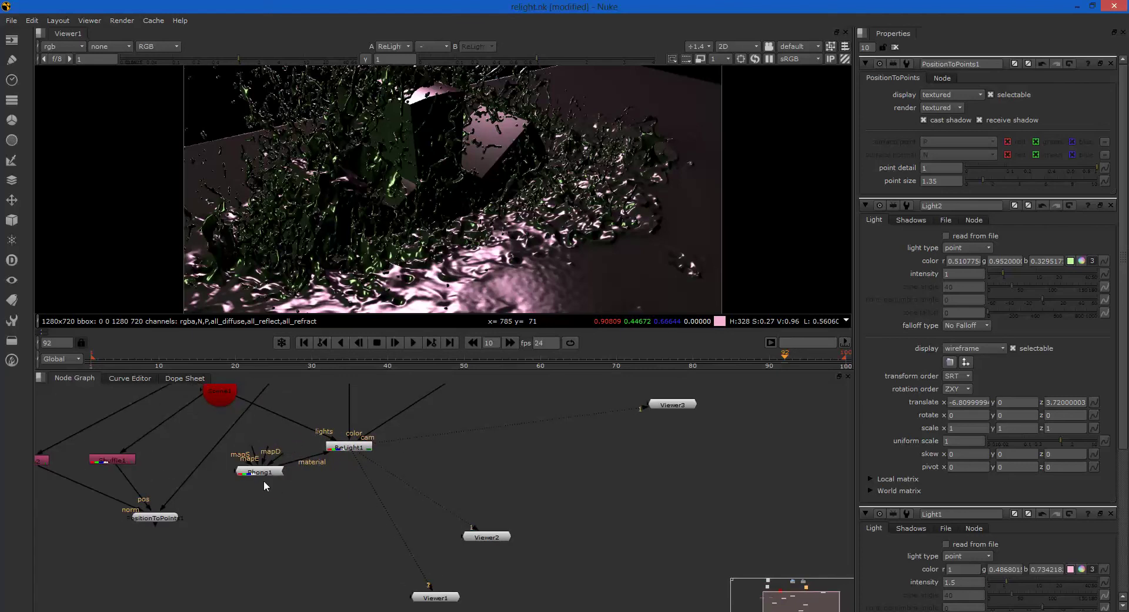
{"action": "key", "text": "Tab"}
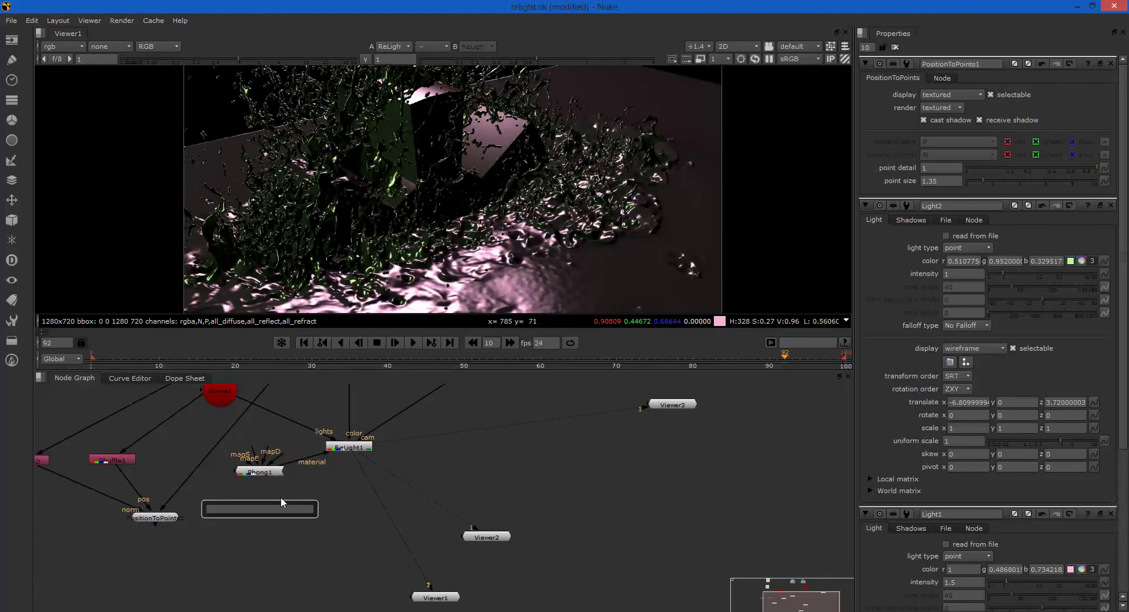
{"action": "key", "text": "Escape"}
{"action": "right_click", "coordinate": [254, 493]}
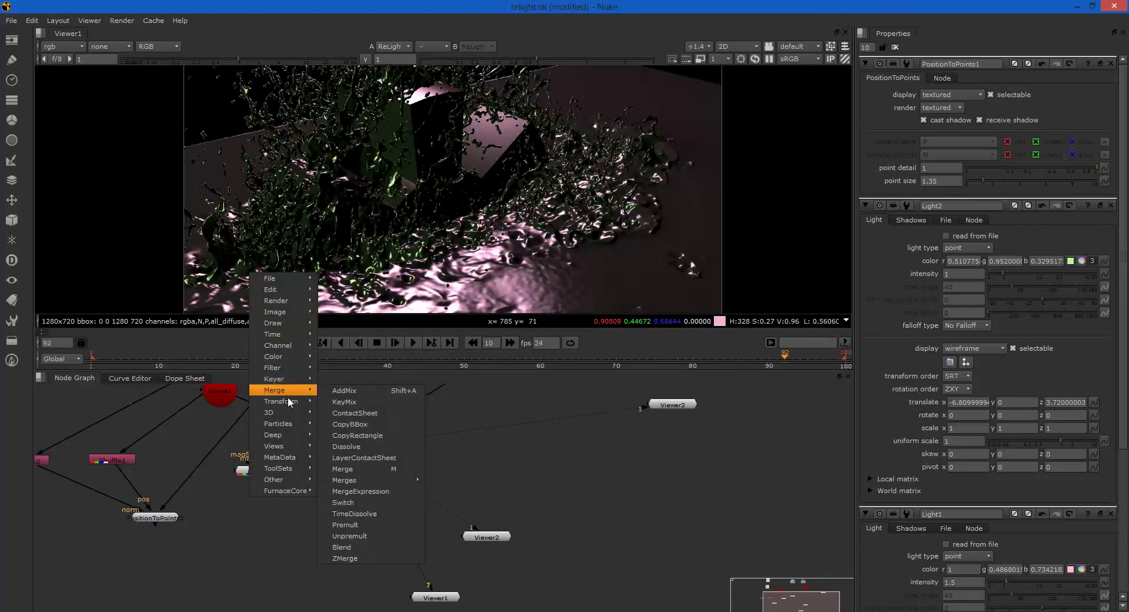
{"action": "mouse_move", "coordinate": [288, 413]}
{"action": "mouse_move", "coordinate": [356, 458]}
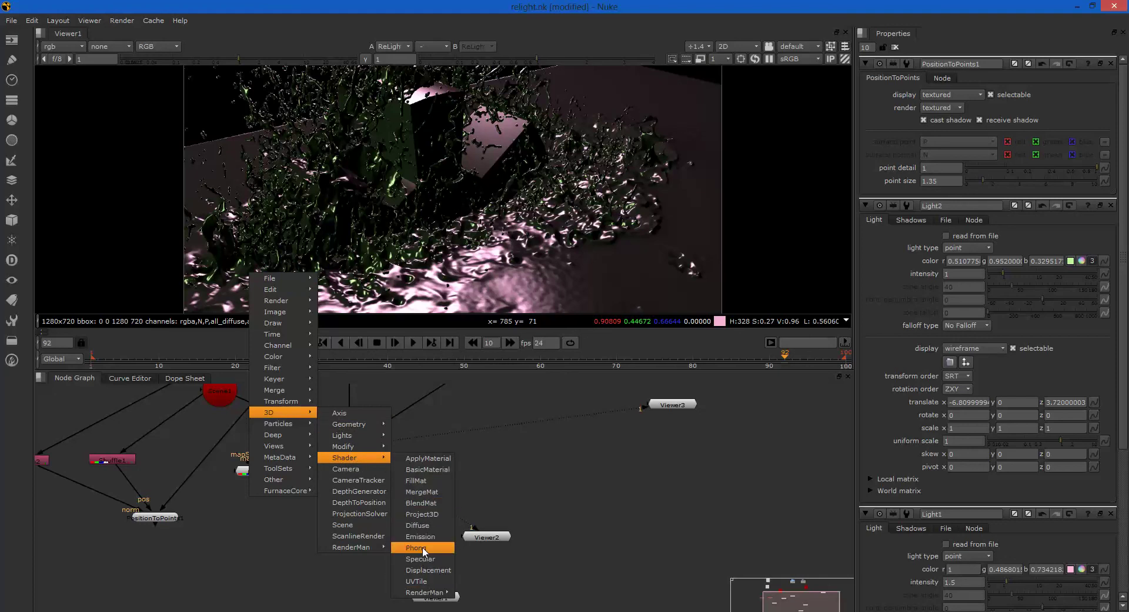
{"action": "left_click", "coordinate": [420, 581]}
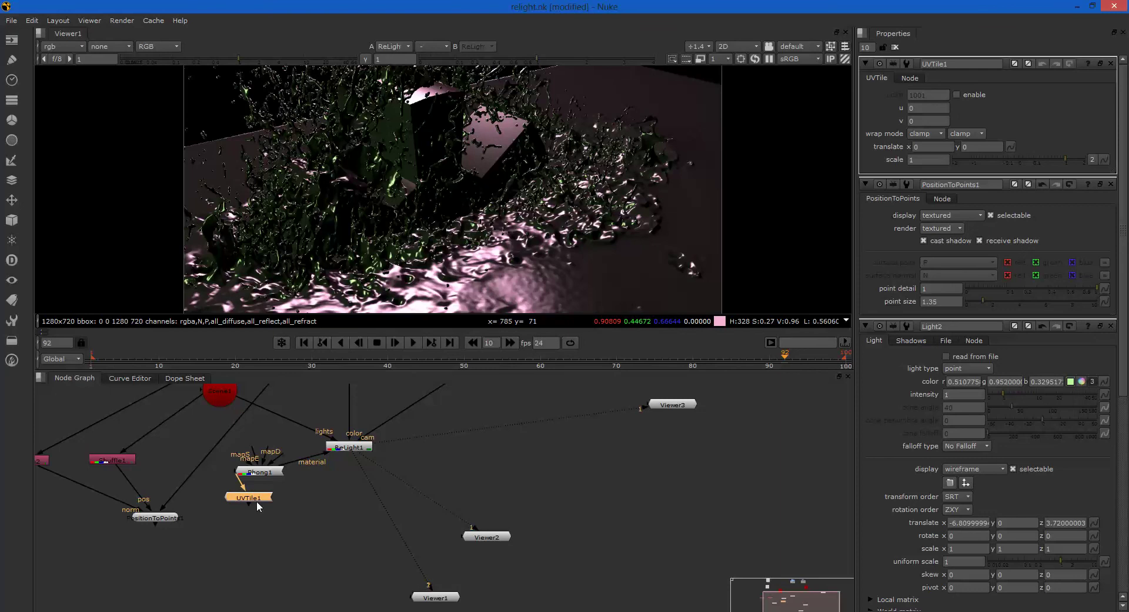
{"action": "key", "text": "Delete"}
{"action": "key", "text": "ctrl+z"}
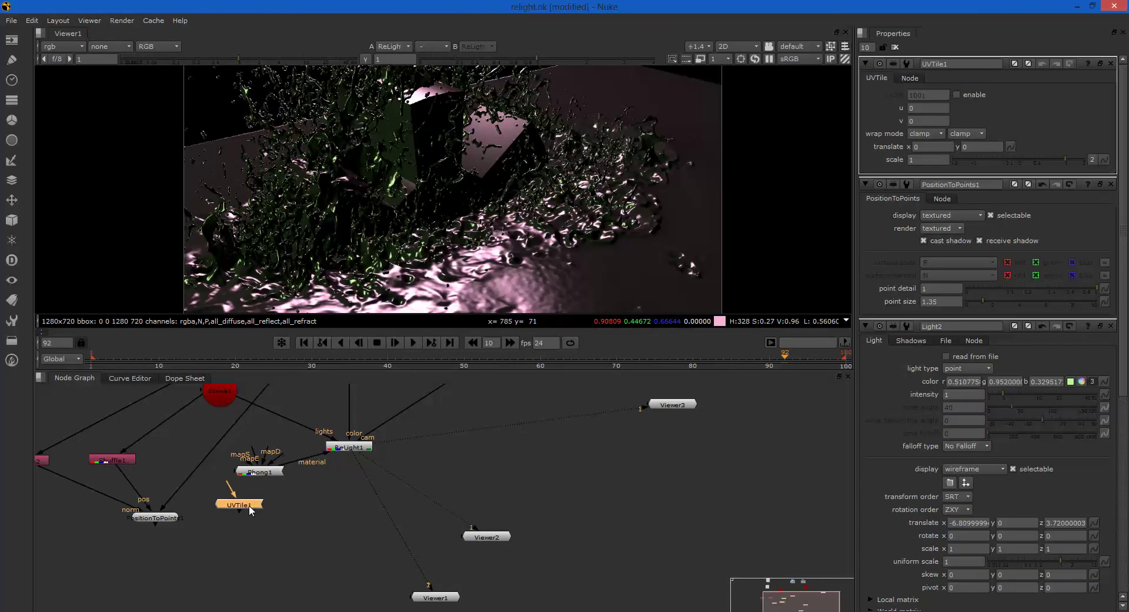
{"action": "key", "text": "Delete"}
Add a Diffuse shader below Phong1 and connect it to ReLight1's material input in place of Phong1.
{"action": "right_click", "coordinate": [247, 505]}
{"action": "mouse_move", "coordinate": [224, 496]}
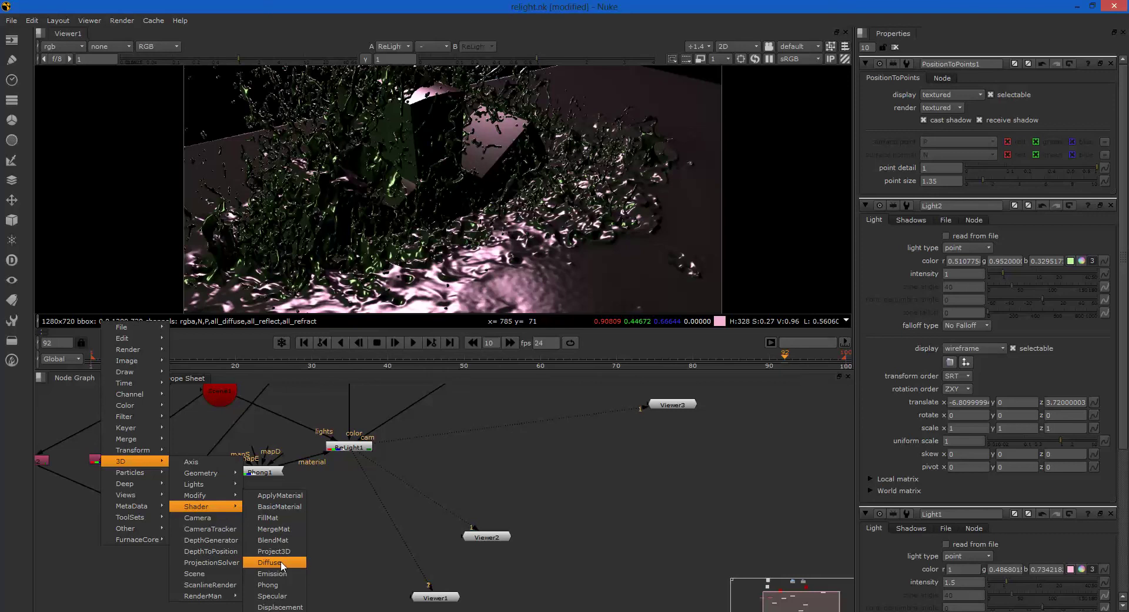
{"action": "left_click", "coordinate": [280, 562]}
{"action": "left_click_drag", "start_coordinate": [259, 495], "coordinate": [333, 452]}
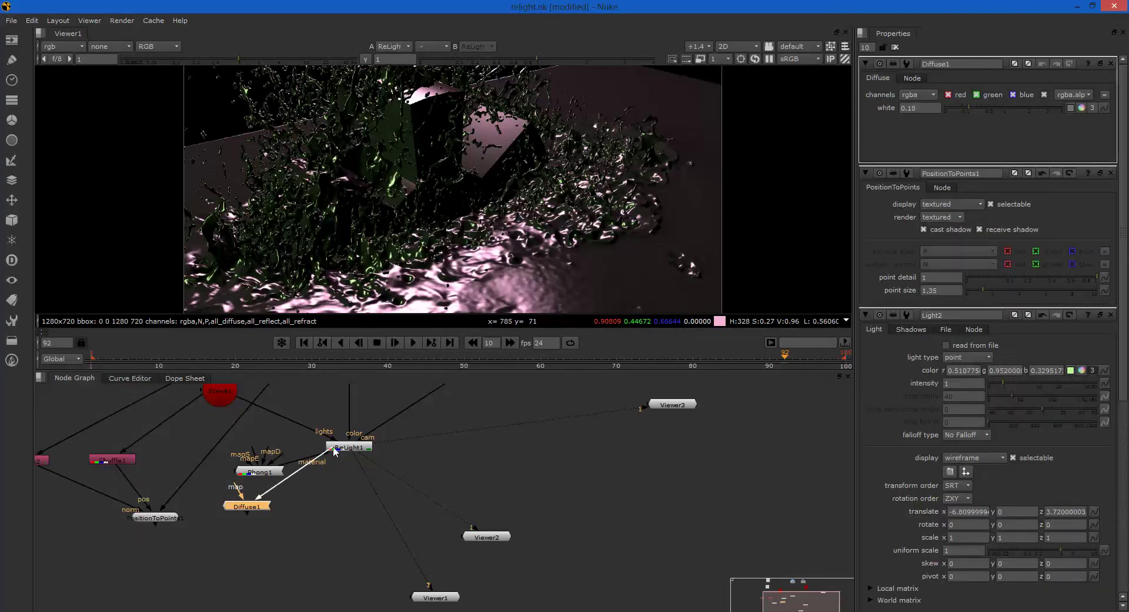
{"action": "left_click", "coordinate": [274, 489]}
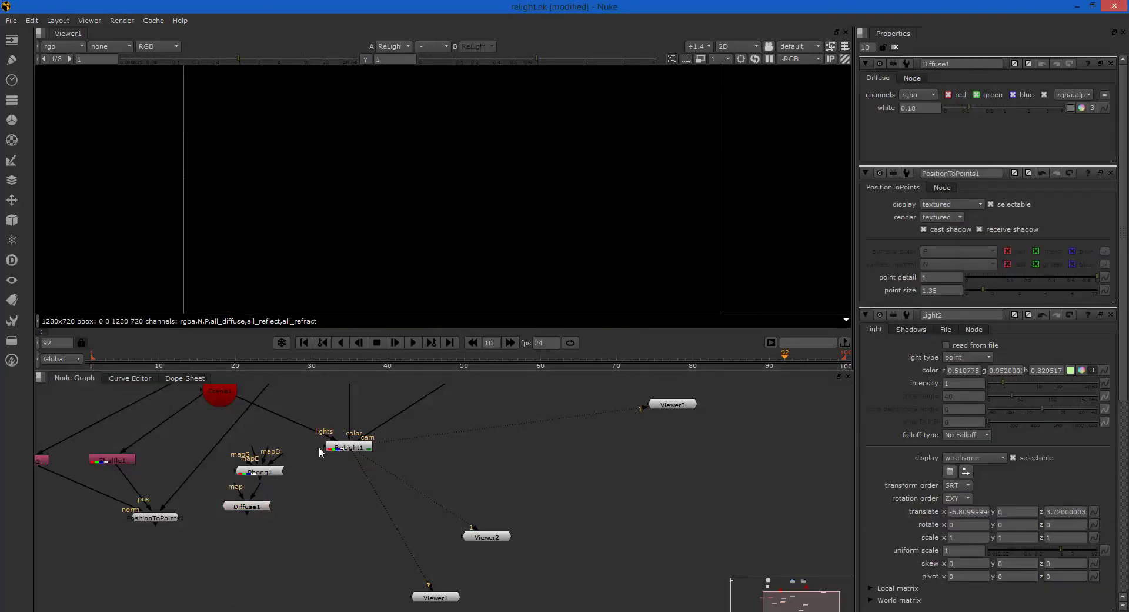
{"action": "left_click_drag", "start_coordinate": [295, 478], "coordinate": [260, 504]}
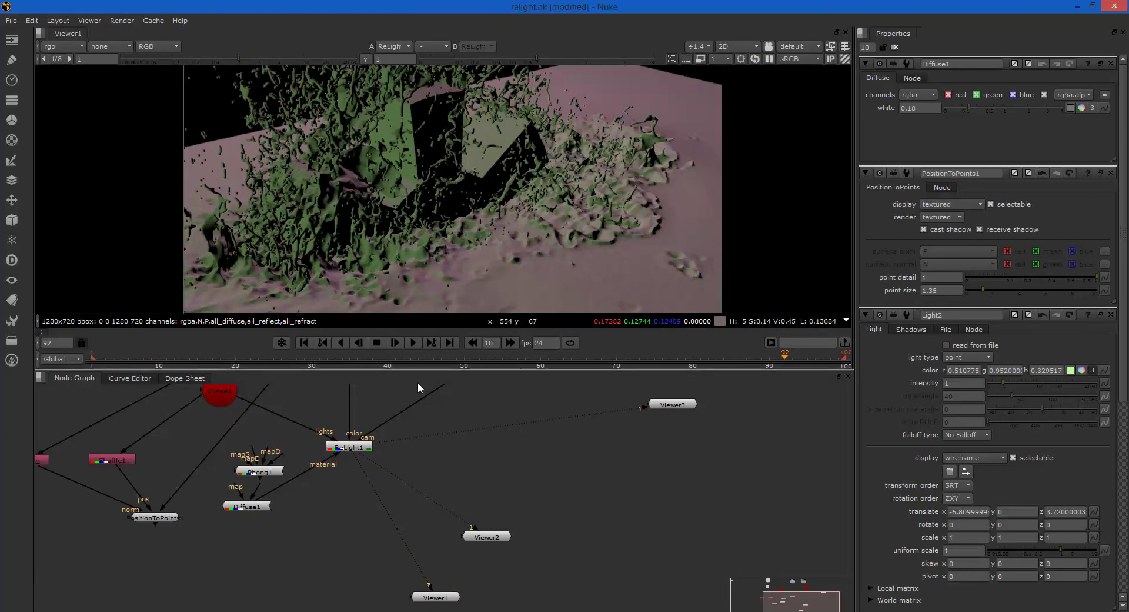
Narrow the Viewer1 pane so Viewer3 sits beside it, and switch Viewer1 to the 3D view.
{"action": "key", "text": "Tab"}
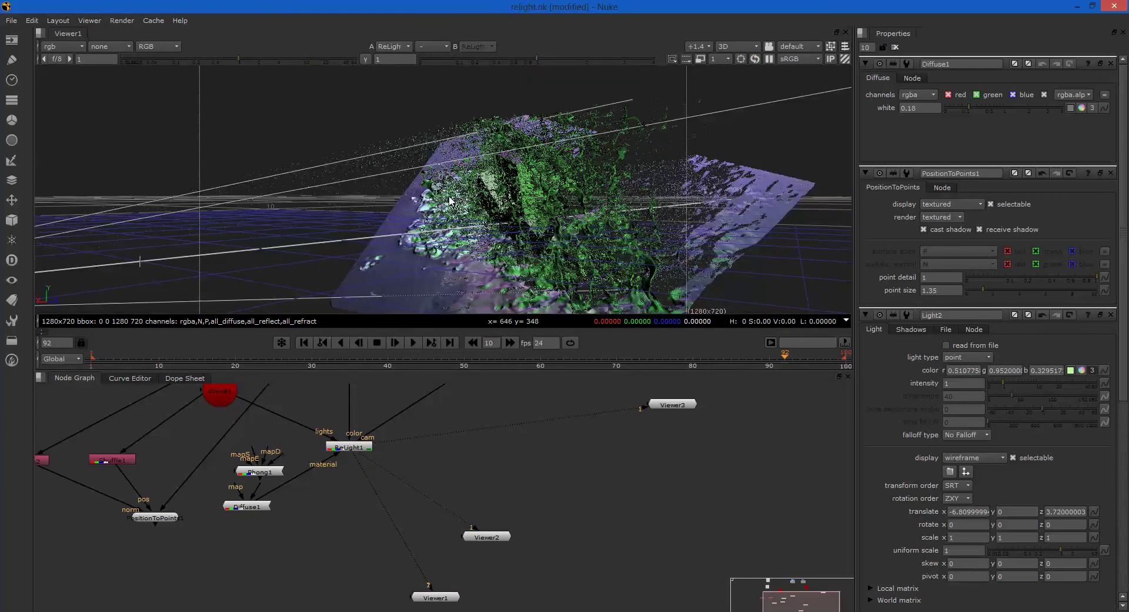
{"action": "key", "text": "Tab"}
{"action": "left_click_drag", "start_coordinate": [853, 133], "coordinate": [471, 135]}
{"action": "key", "text": "Tab"}
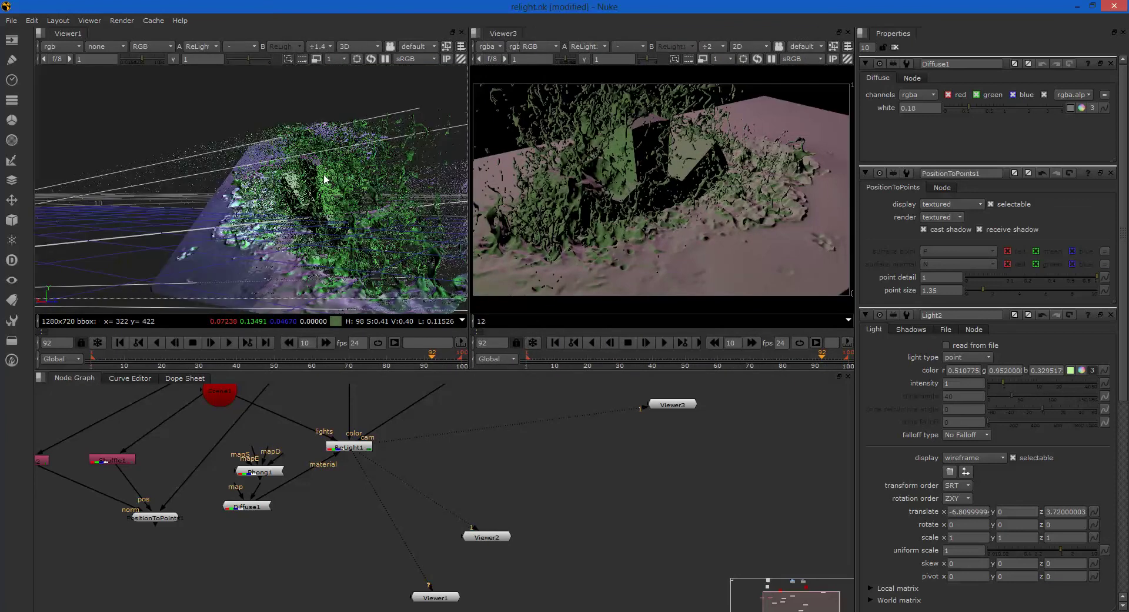
Move Light1 in the 3D view to about x 5.16 and z 5.24.
{"action": "middle_click_drag", "start_coordinate": [327, 188], "coordinate": [316, 138], "text": "alt"}
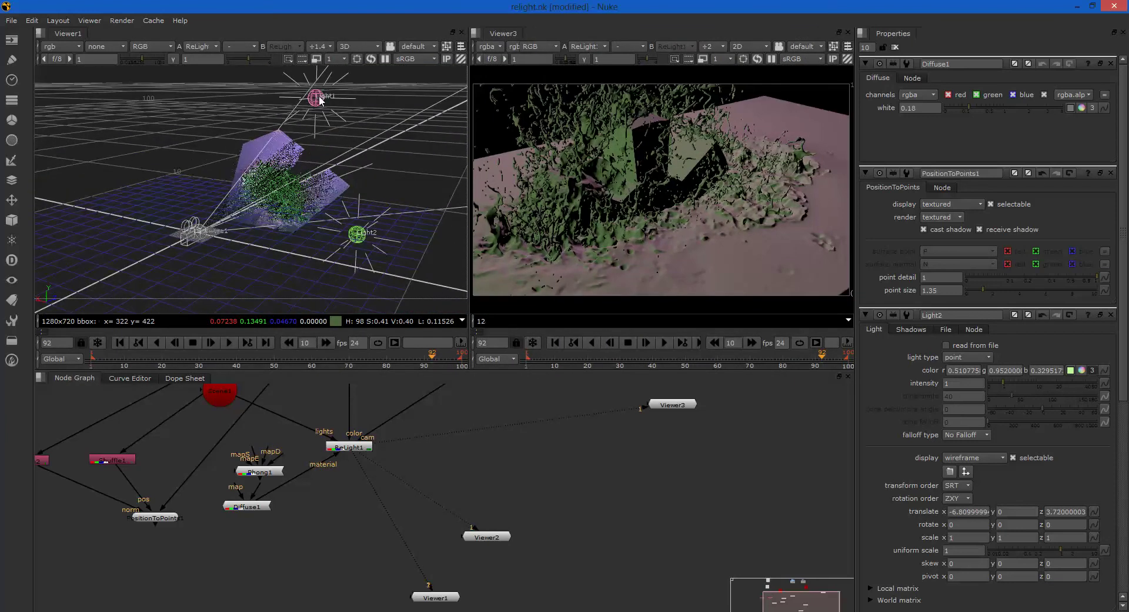
{"action": "left_click", "coordinate": [317, 124]}
{"action": "left_click_drag", "start_coordinate": [305, 100], "coordinate": [222, 97]}
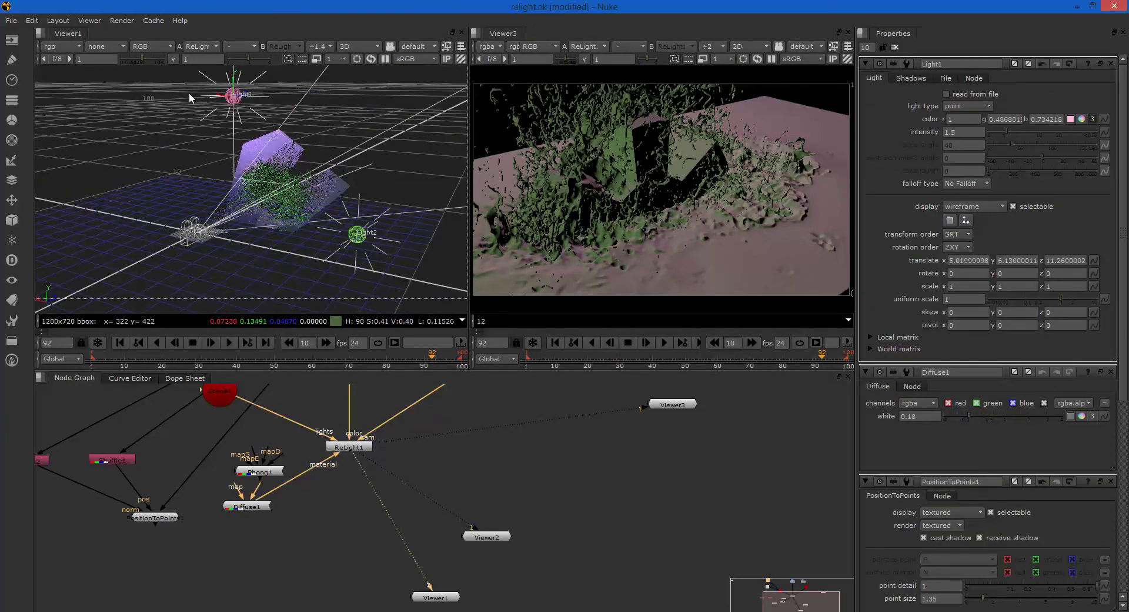
{"action": "middle_click_drag", "start_coordinate": [286, 168], "coordinate": [206, 187], "text": "alt"}
{"action": "left_click_drag", "start_coordinate": [287, 78], "coordinate": [196, 108]}
{"action": "middle_click_drag", "start_coordinate": [251, 224], "coordinate": [302, 184], "text": "alt"}
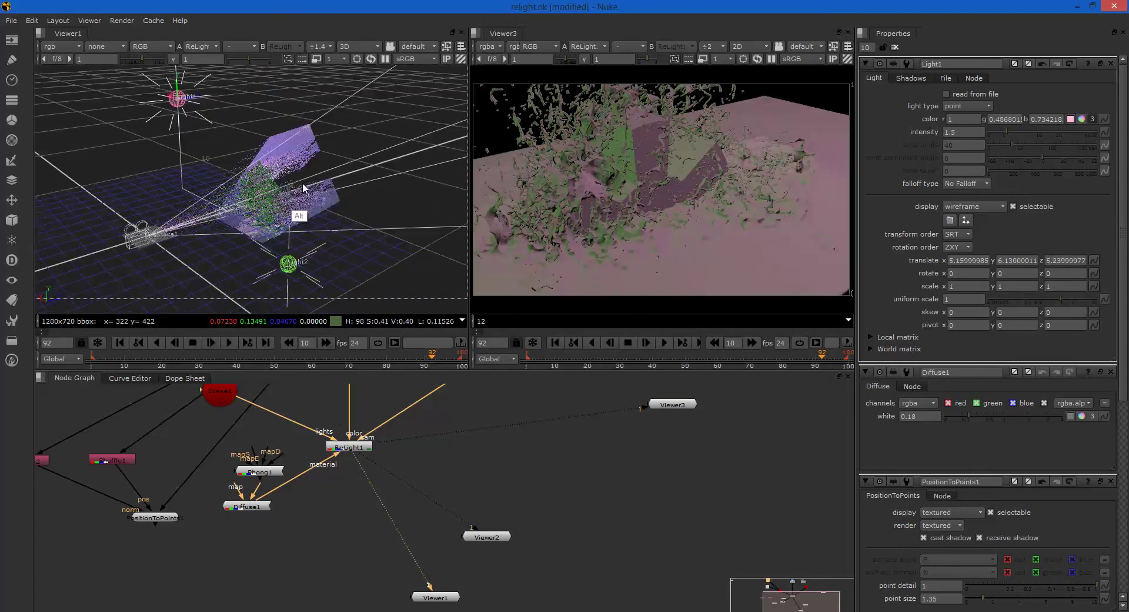
Reconnect ReLight1's material input from Diffuse1 to Phong1.
{"action": "left_click", "coordinate": [249, 521]}
{"action": "left_click_drag", "start_coordinate": [272, 488], "coordinate": [258, 497]}
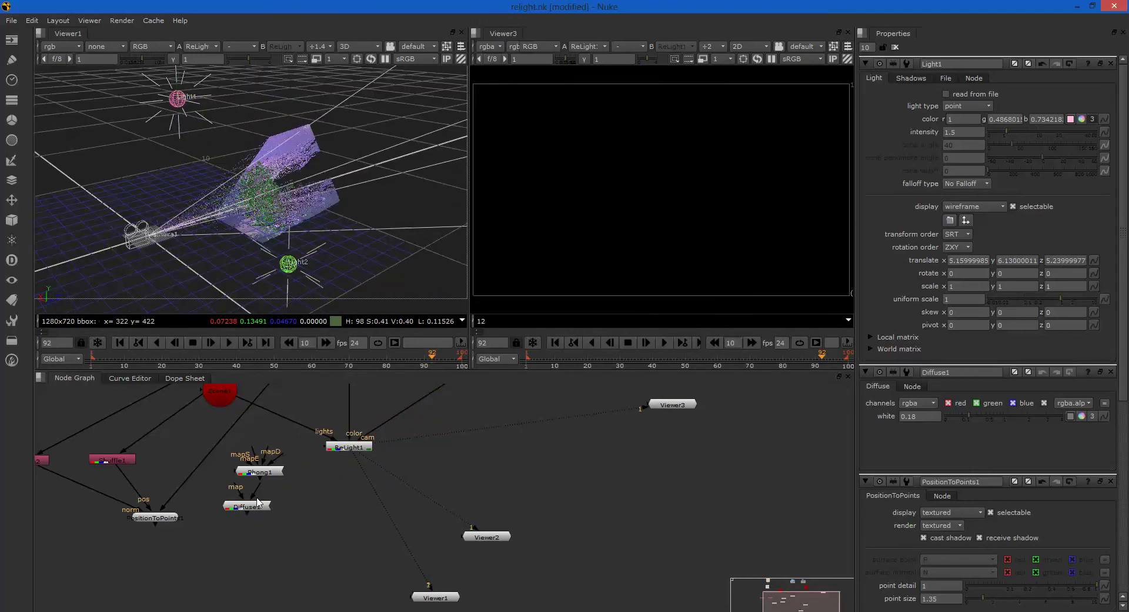
{"action": "left_click_drag", "start_coordinate": [325, 450], "coordinate": [272, 473]}
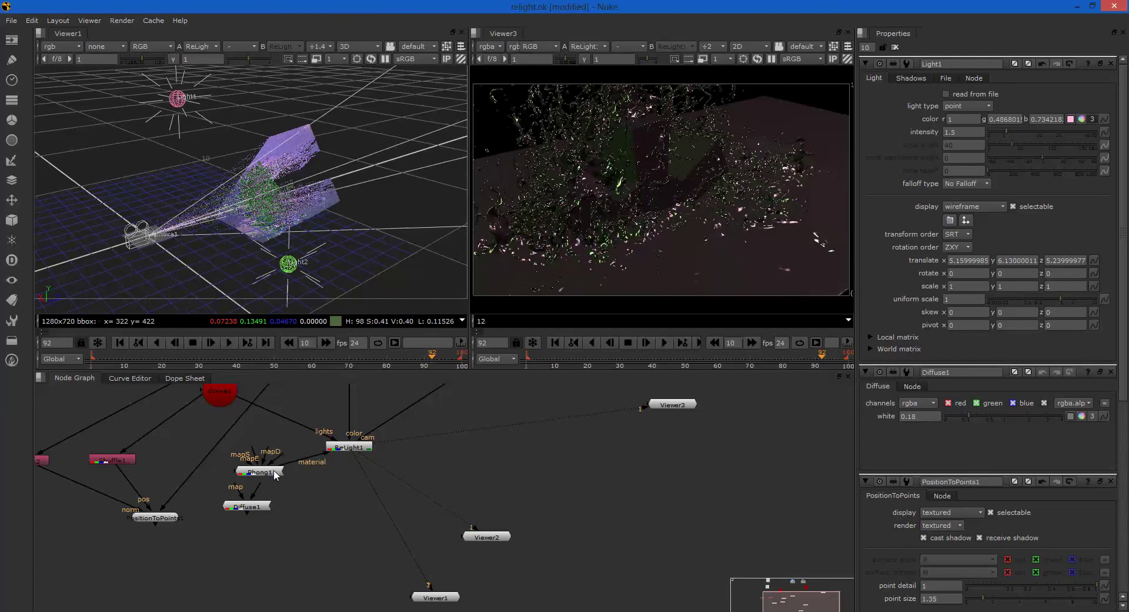
Set Phong1's specular to 1.9, min shininess to 15, max shininess to 14 and color to 2.
{"action": "double_click", "coordinate": [272, 472]}
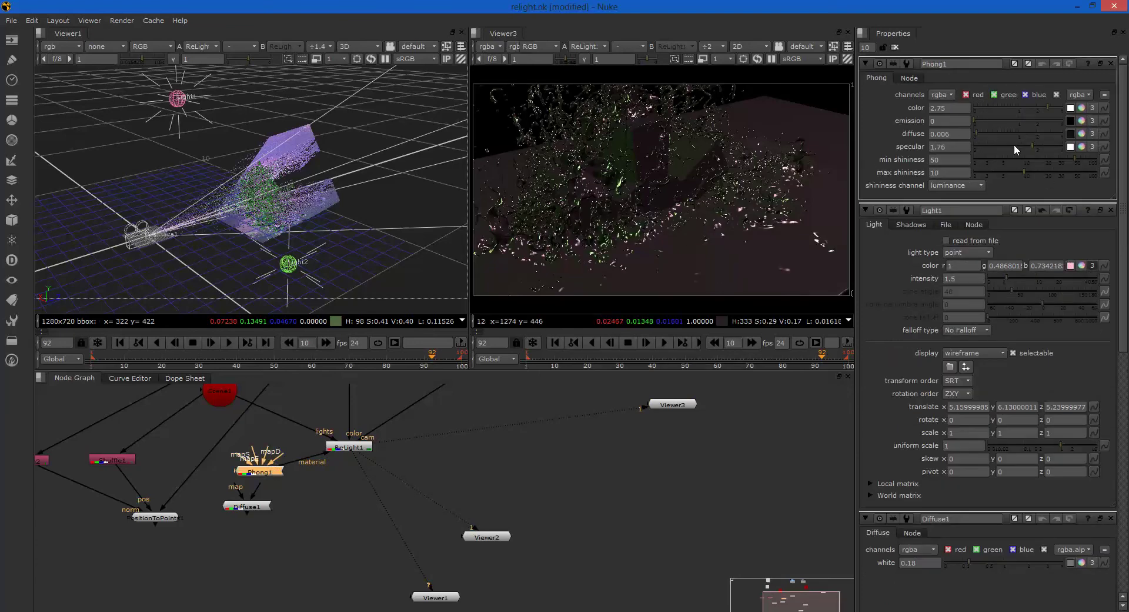
{"action": "left_click_drag", "start_coordinate": [1014, 146], "coordinate": [1034, 171]}
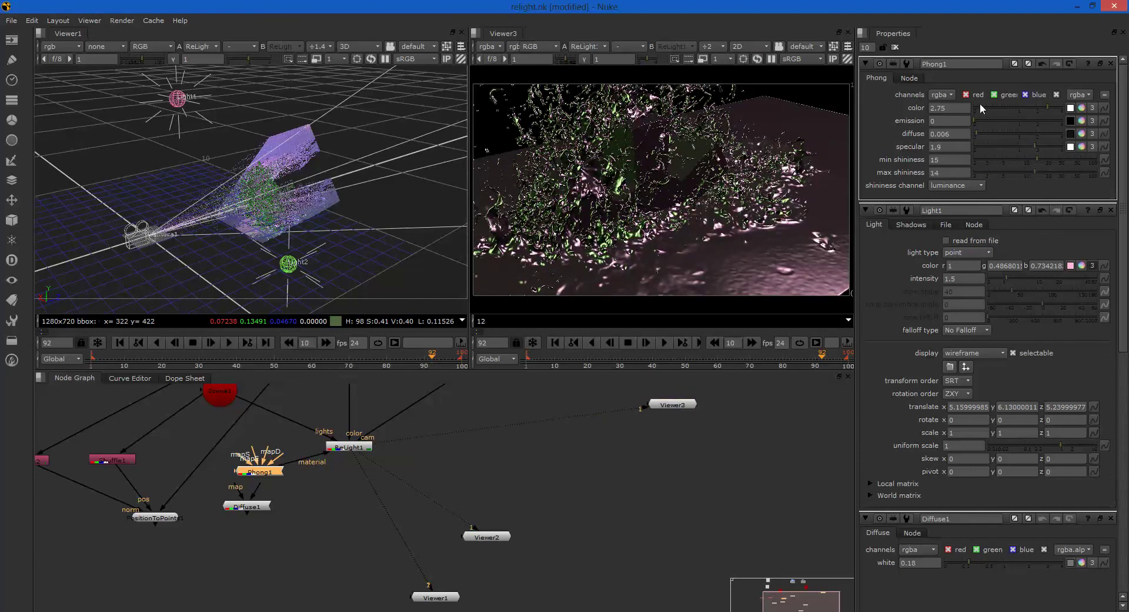
{"action": "left_click_drag", "start_coordinate": [1039, 107], "coordinate": [1003, 108]}
{"action": "mouse_move", "coordinate": [665, 178]}
{"action": "left_mouse_down", "text": "alt"}
{"action": "mouse_move", "coordinate": [698, 173]}
{"action": "mouse_move", "coordinate": [679, 179]}
{"action": "left_mouse_up", "text": "alt"}
{"action": "mouse_move", "coordinate": [679, 178]}
{"action": "middle_mouse_down", "text": "alt"}
{"action": "mouse_move", "coordinate": [699, 159]}
{"action": "mouse_move", "coordinate": [748, 162]}
{"action": "mouse_move", "coordinate": [673, 172]}
{"action": "middle_mouse_up", "text": "alt"}
{"action": "left_click_drag", "start_coordinate": [1013, 112], "coordinate": [1036, 108]}
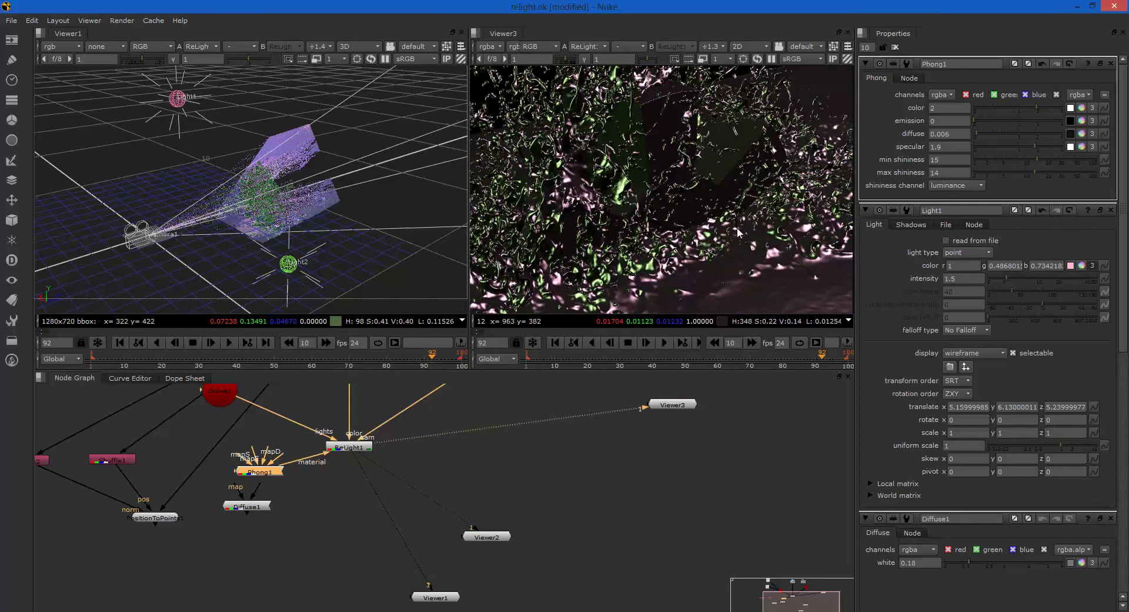
Display the Read1 render in Viewer3 and examine the splash detail up close.
{"action": "left_click_drag", "start_coordinate": [504, 513], "coordinate": [621, 496], "text": "alt"}
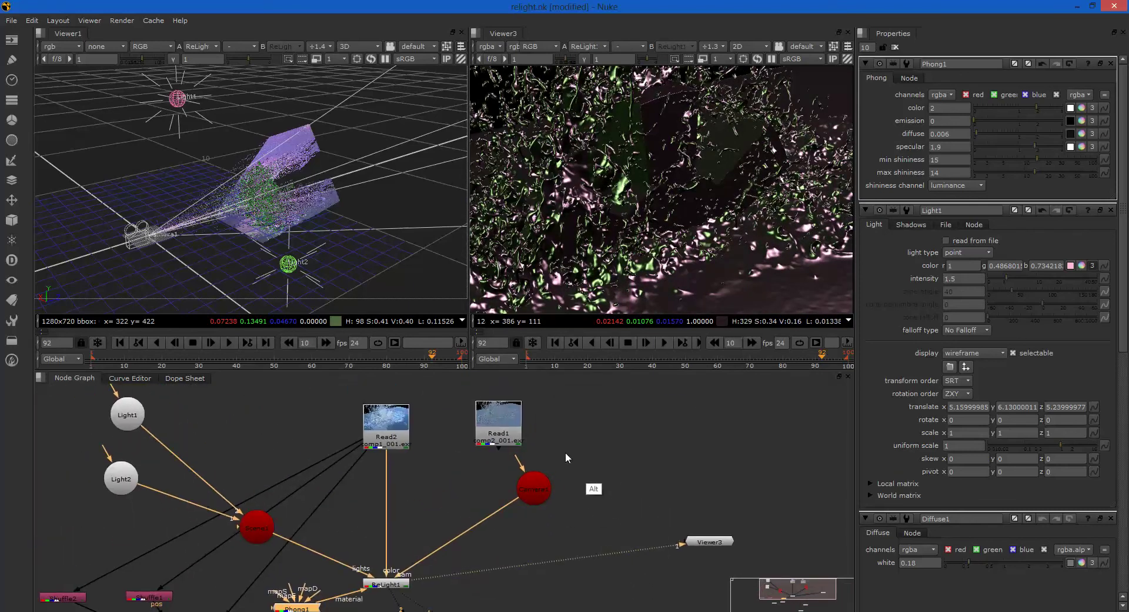
{"action": "left_click", "coordinate": [498, 418]}
{"action": "key", "text": "1"}
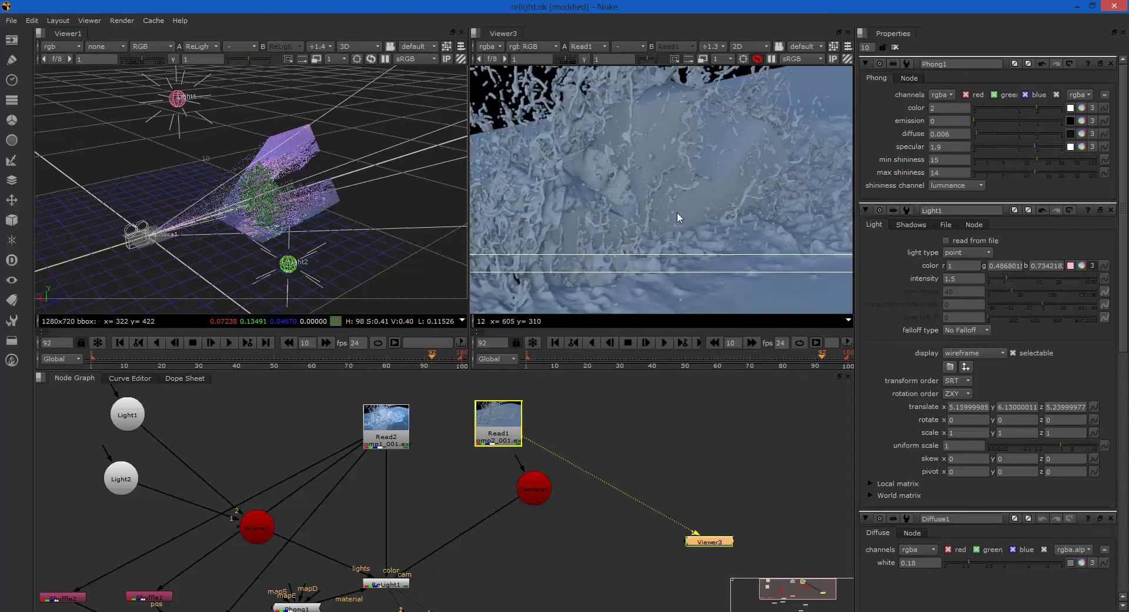
{"action": "left_click_drag", "start_coordinate": [647, 167], "coordinate": [615, 190], "text": "alt"}
{"action": "middle_click_drag", "start_coordinate": [616, 189], "coordinate": [632, 176], "text": "alt"}
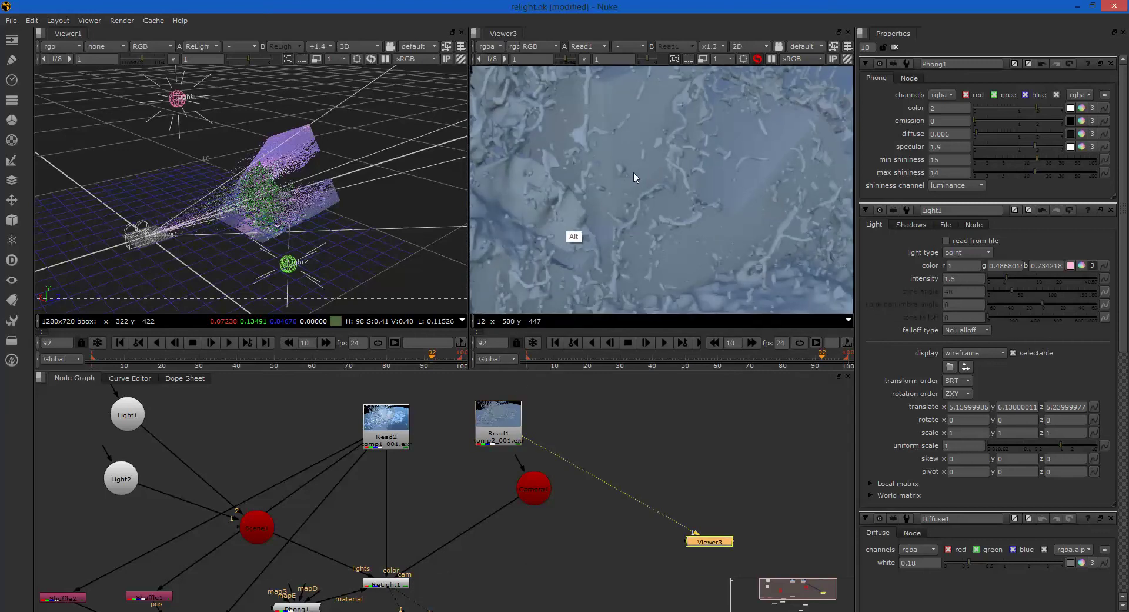